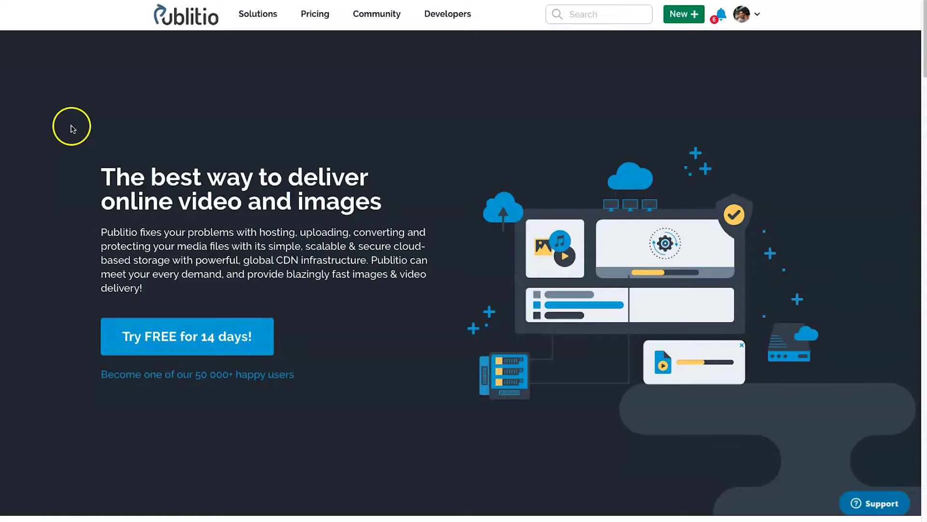
Open Pricing and highlight the free Lifetime Hacker plan's US$ 0.00 price
scroll(72, 129, "down", 2)
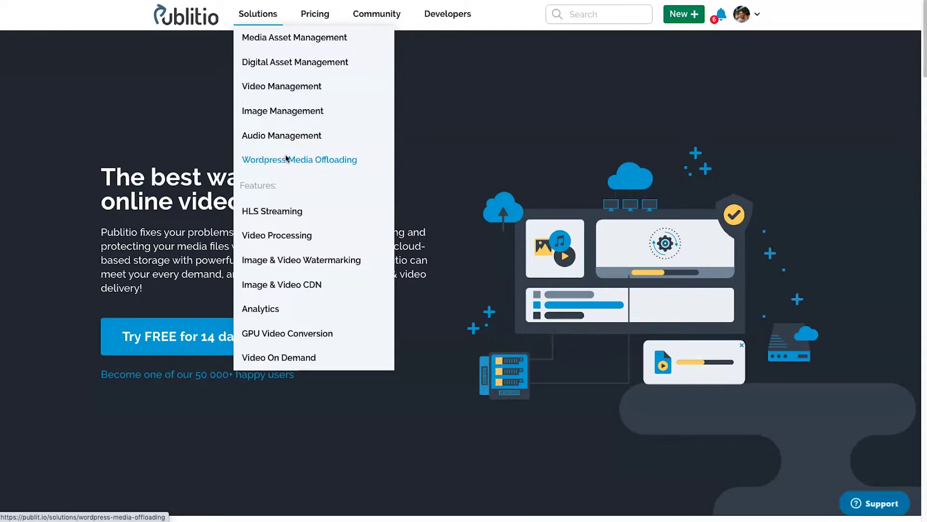
mouse_move(257, 14)
left_click(271, 211)
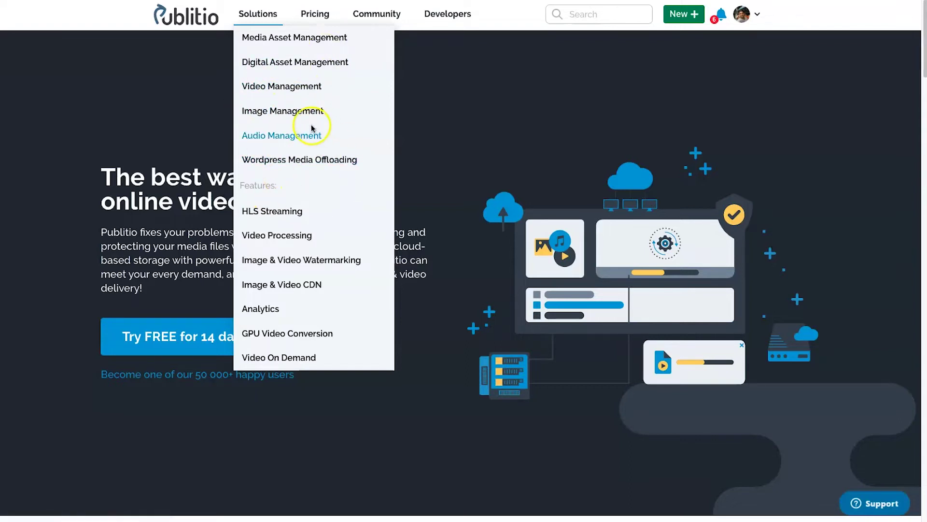
left_click(315, 18)
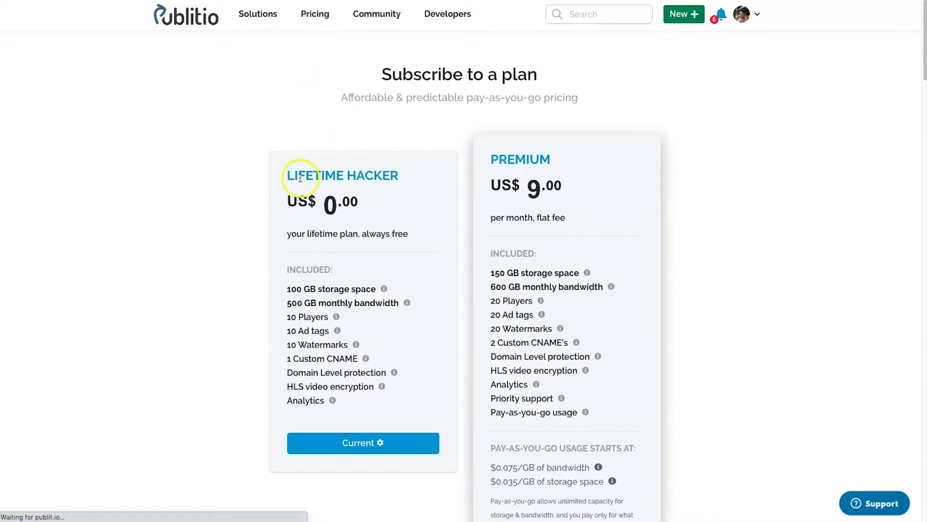
left_click(398, 169)
mouse_move(341, 203)
left_mouse_down()
mouse_move(323, 203)
mouse_move(394, 201)
left_mouse_up()
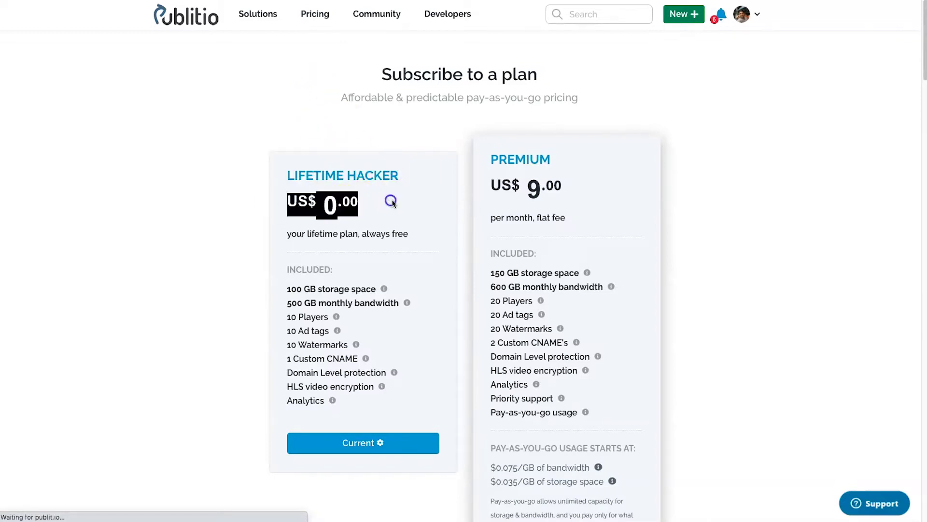
left_click(393, 201)
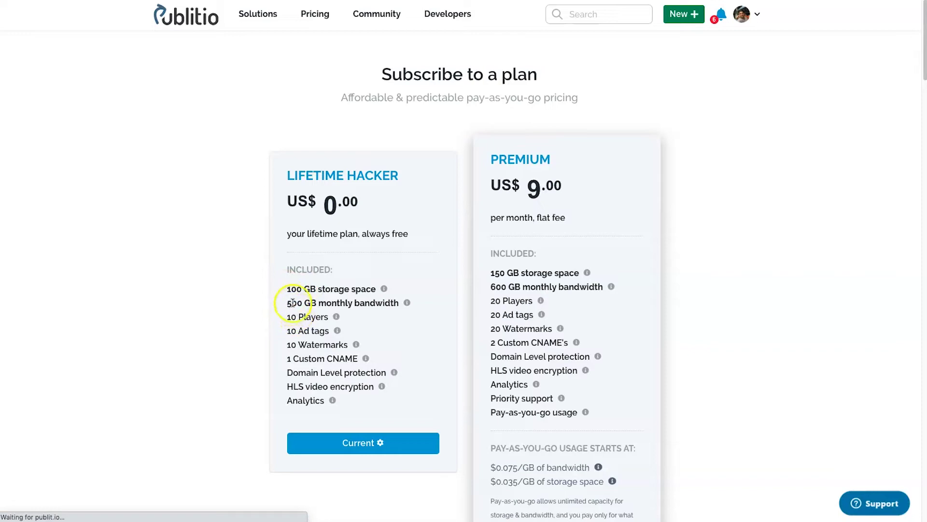
double_click(301, 201)
left_click(330, 202)
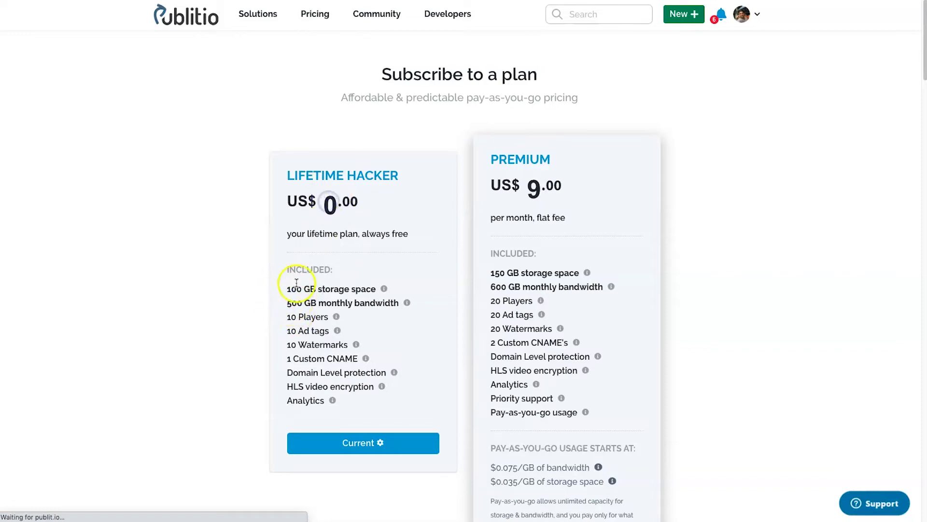
Highlight the free plan's 100 GB storage, 500 GB bandwidth, watermark allowance and HLS encryption
left_click_drag(294, 287, 371, 289)
left_click(365, 286)
left_click(342, 300)
left_click_drag(275, 302, 296, 303)
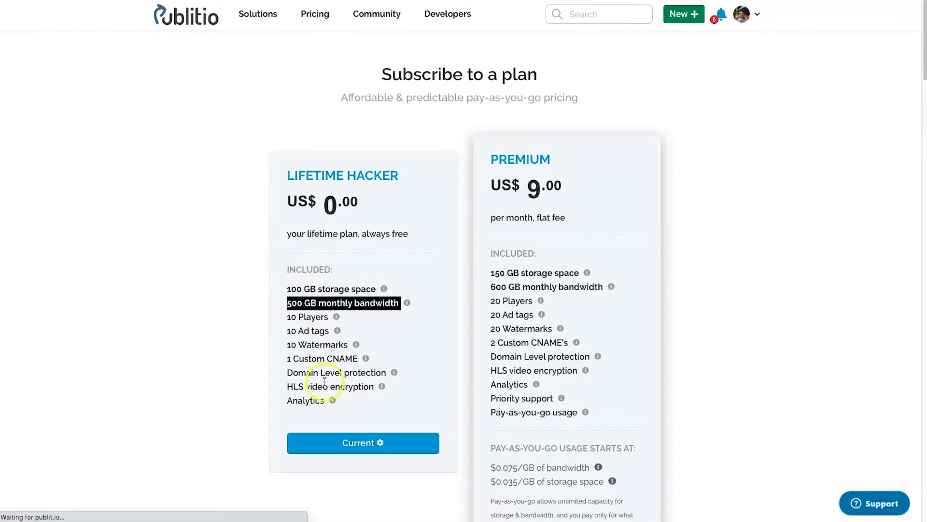
left_click_drag(350, 345, 330, 347)
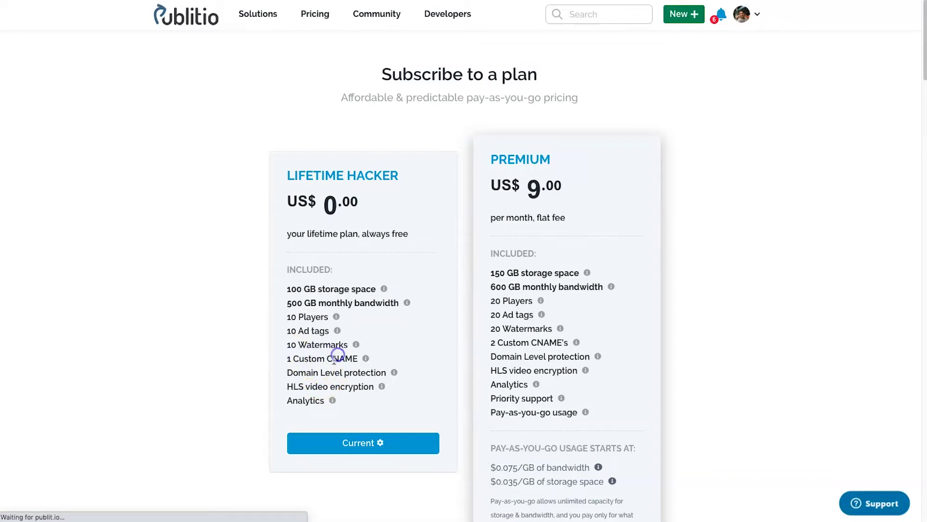
left_click(287, 385)
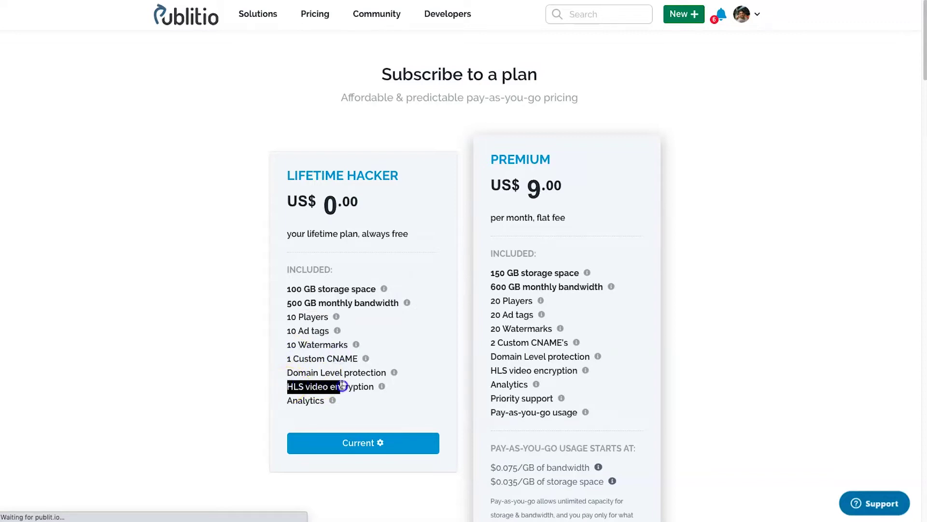
left_click_drag(364, 385, 385, 389)
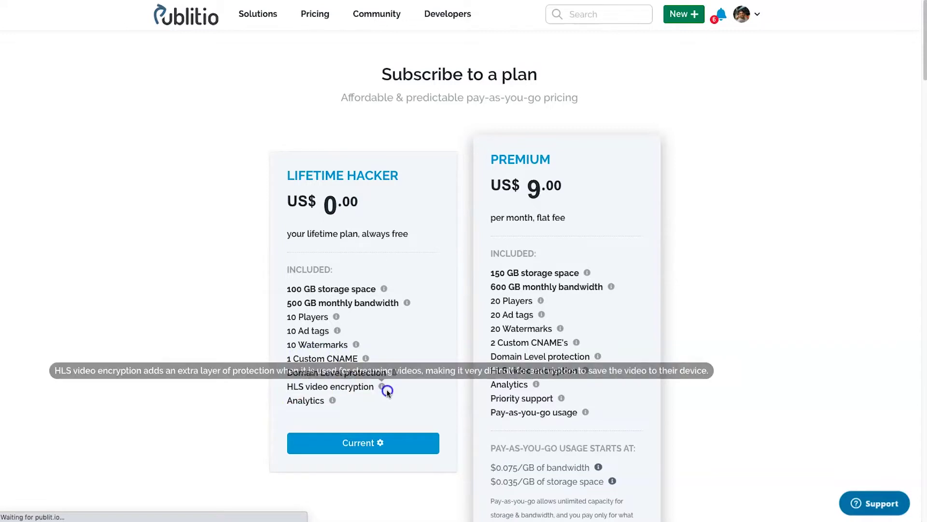
left_click(356, 394)
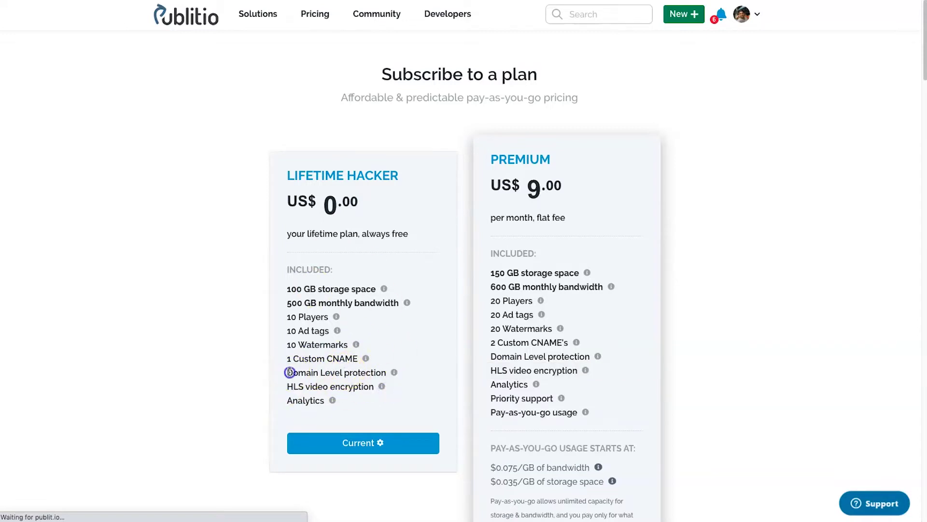
Emphasise the free plan's Domain Level protection, then its whole feature list
left_click_drag(289, 372, 372, 369)
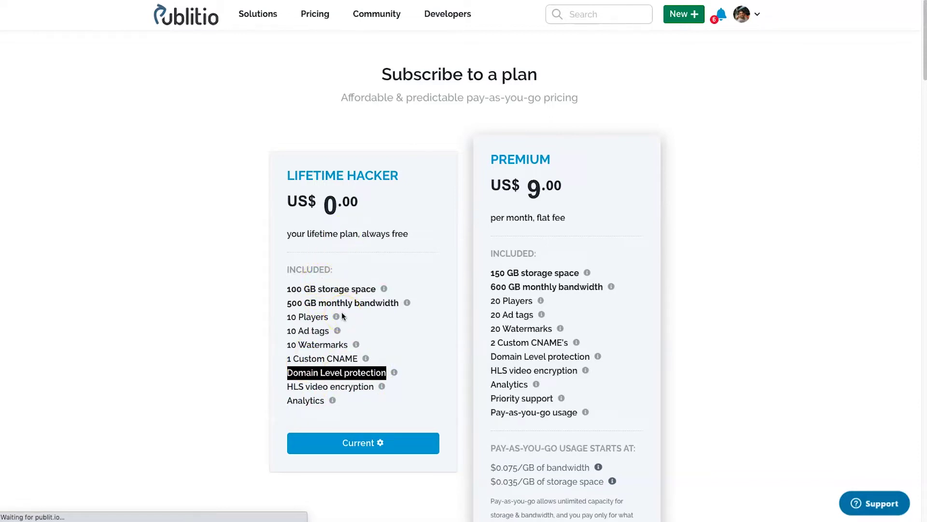
left_click(302, 374)
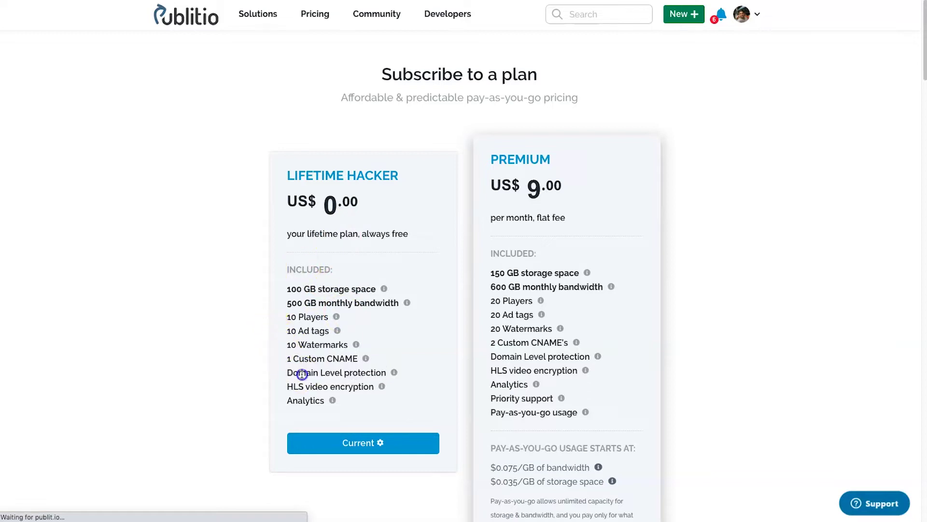
left_click_drag(293, 372, 378, 372)
left_click(382, 371)
left_click_drag(276, 379, 396, 371)
mouse_move(393, 372)
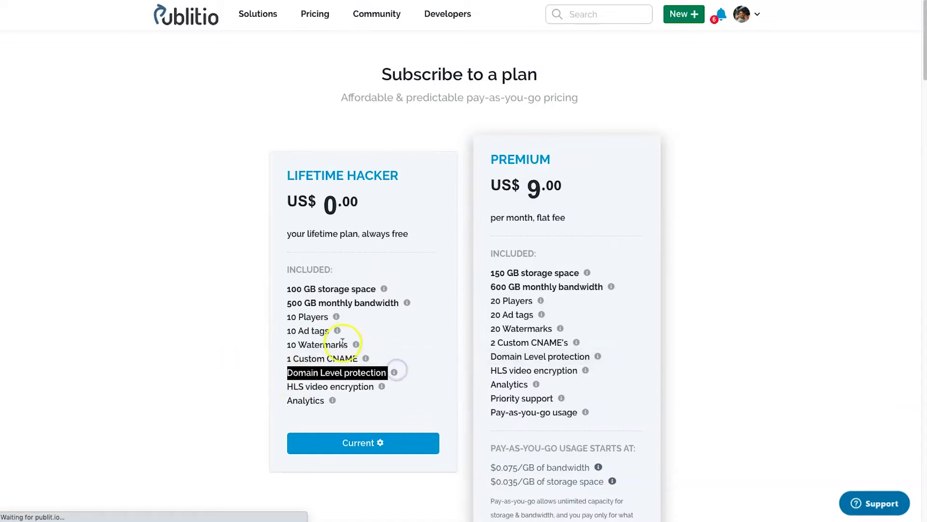
left_click(283, 371)
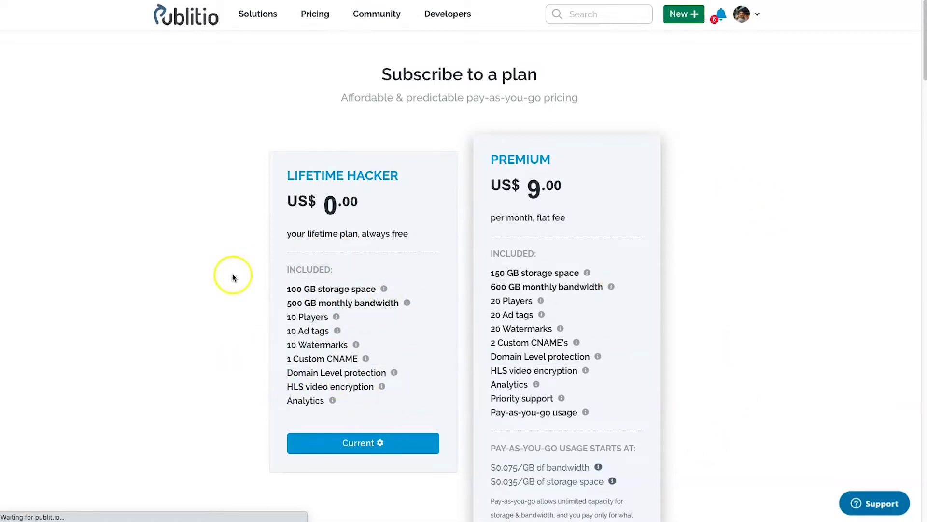
left_click_drag(279, 289, 367, 400)
left_click(367, 400)
Highlight the Premium plan's 9.00 price, storage and bandwidth amounts, and 2 Custom CNAMEs
left_click_drag(584, 185, 519, 186)
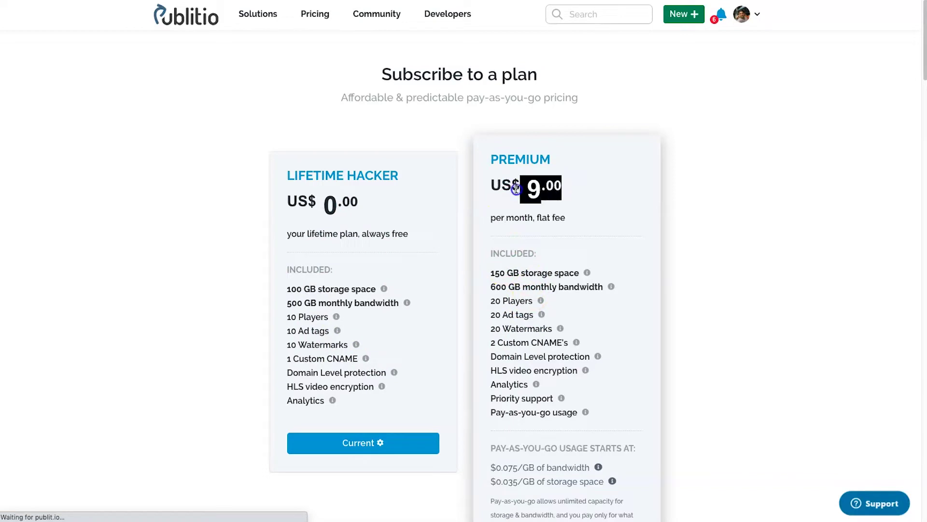
left_click(584, 185)
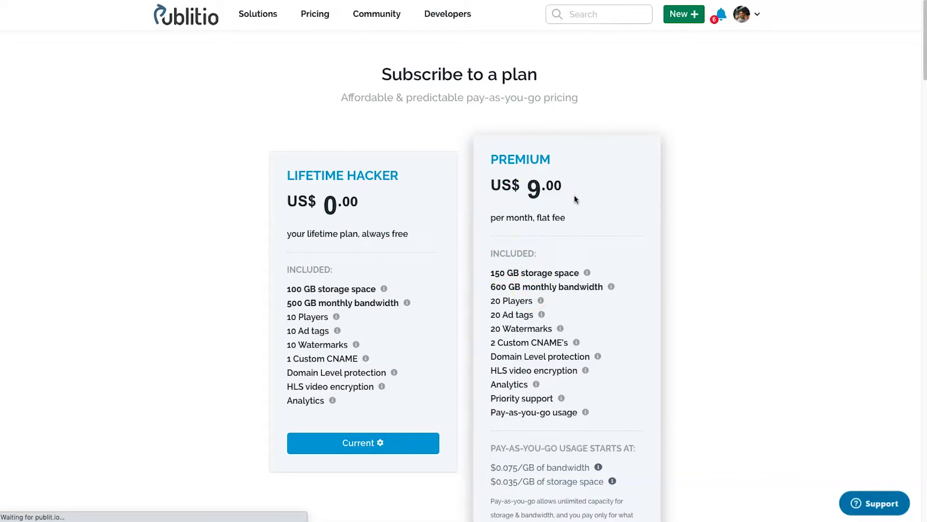
left_click(555, 249)
left_click_drag(492, 269, 554, 286)
left_click(612, 323)
left_click_drag(498, 346, 578, 342)
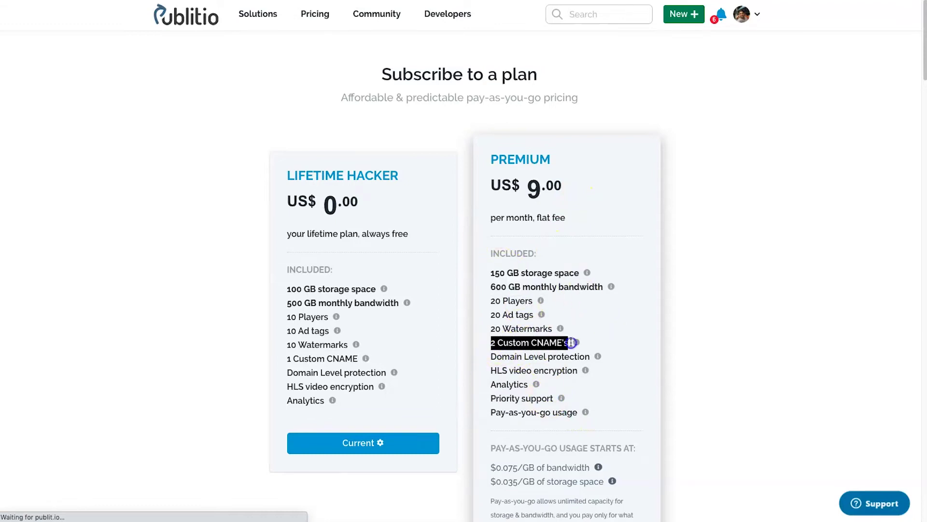
left_click(584, 342)
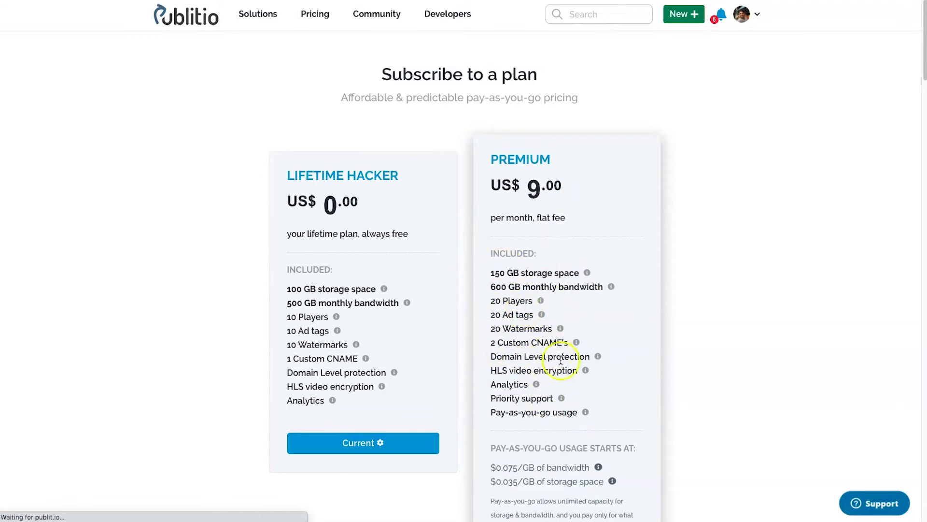
Point out the Premium plan's pay-as-you-go pricing further down the page
scroll(540, 430, "down", 2)
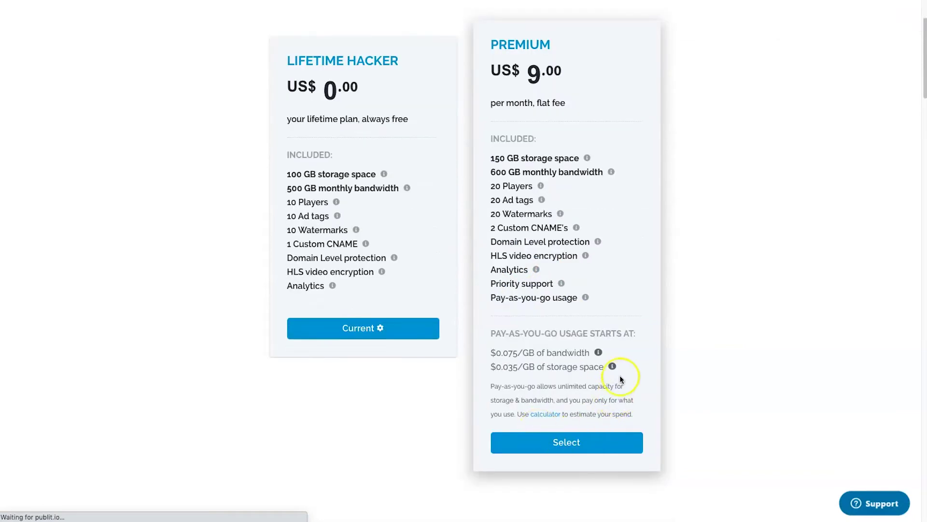
left_click_drag(618, 373, 501, 354)
left_click(503, 354)
scroll(527, 310, "up", 2)
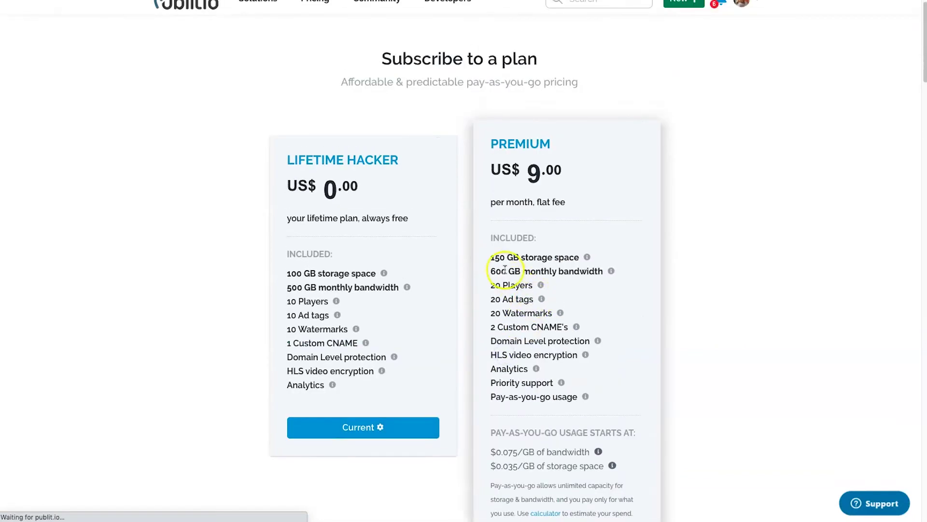
Compare Premium's 600 GB monthly bandwidth with the free plan's 500 GB
left_click_drag(491, 271, 612, 271)
left_click(616, 292)
left_click_drag(288, 287, 401, 287)
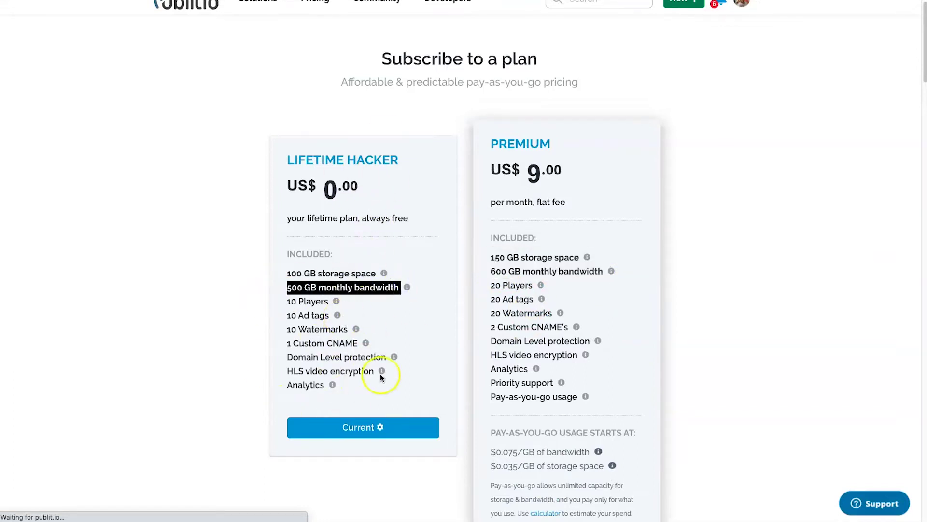
left_click(223, 317)
scroll(296, 147, "up", 1)
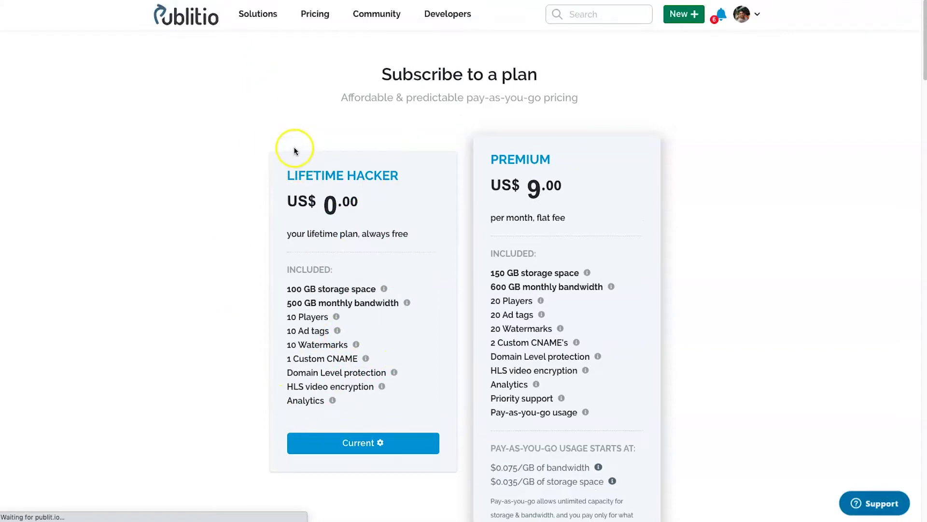
scroll(268, 135, "down", 6)
scroll(270, 167, "up", 5)
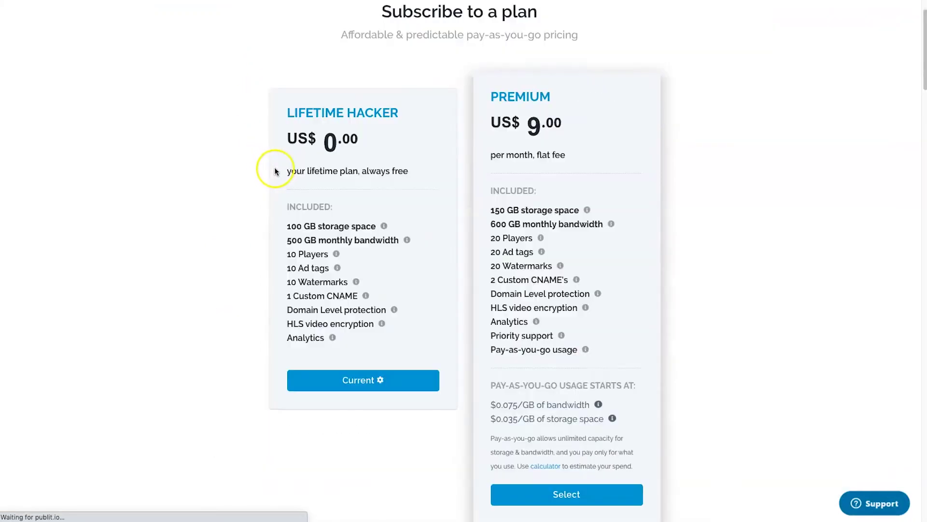
scroll(271, 160, "up", 1)
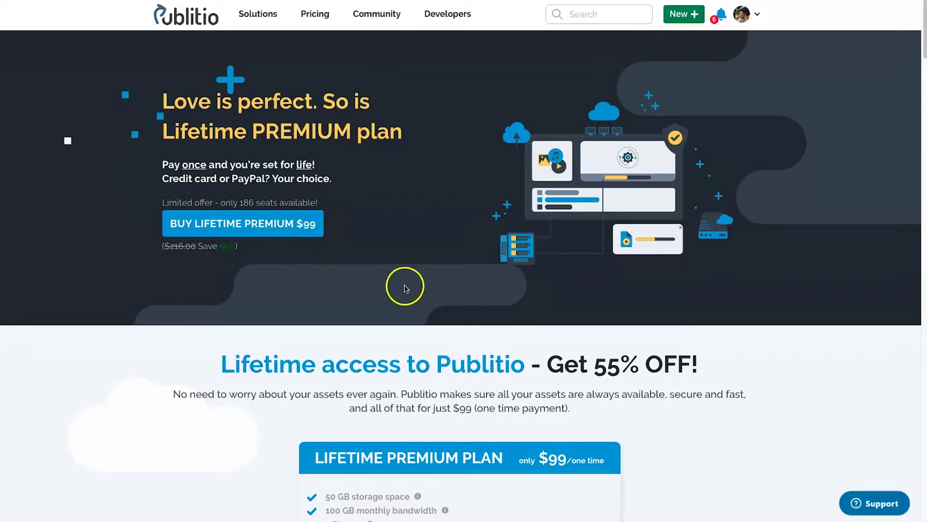
Highlight the $99 lifetime price and the HLS video encryption feature on the offer
scroll(406, 285, "down", 4)
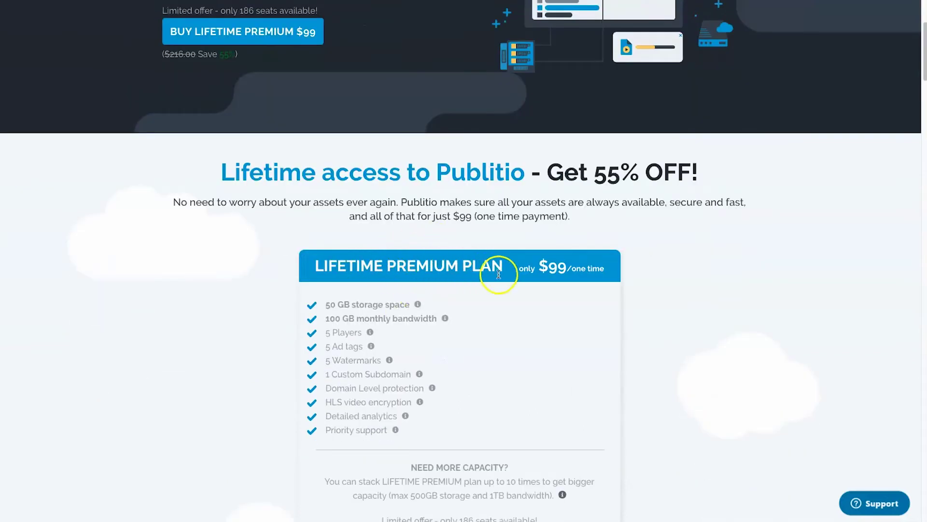
left_click_drag(550, 269, 561, 268)
left_click(566, 267)
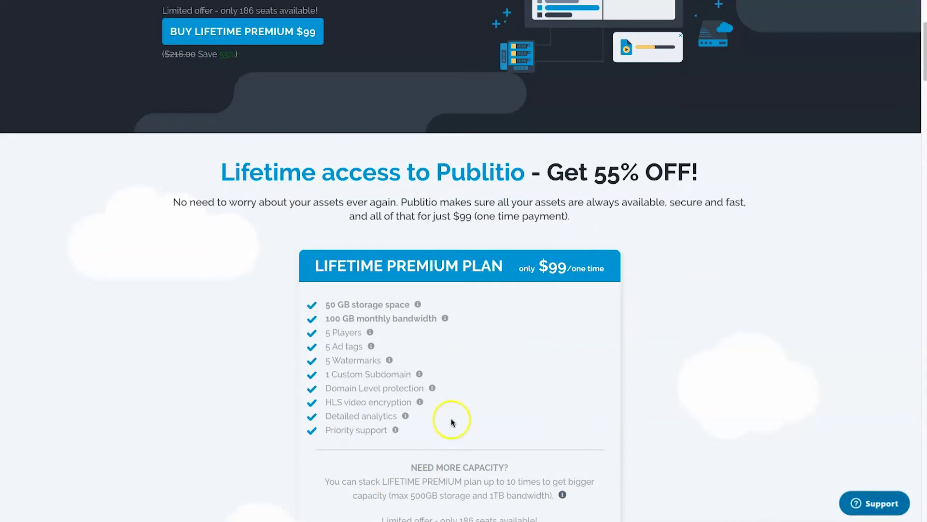
left_click_drag(416, 404, 302, 401)
left_click(302, 401)
Return to Publitio's home page via the logo
scroll(483, 381, "down", 4)
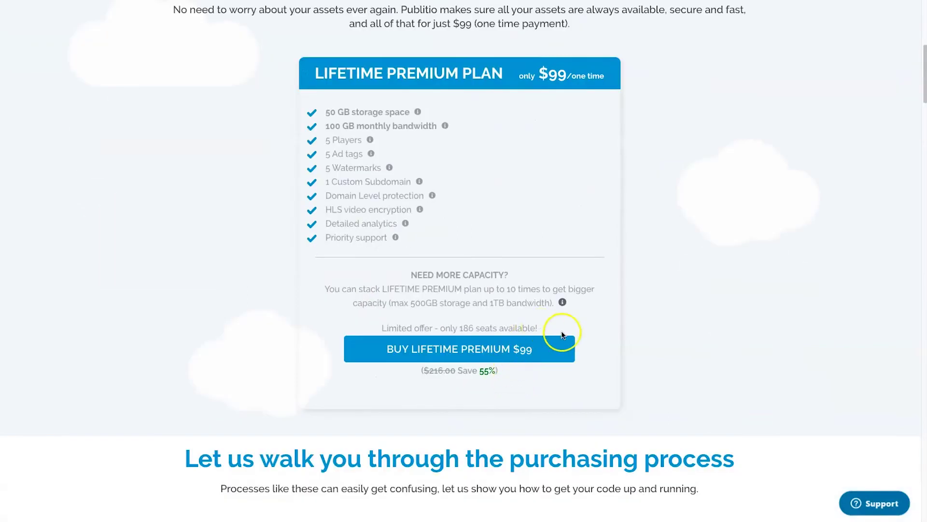
scroll(618, 329, "up", 8)
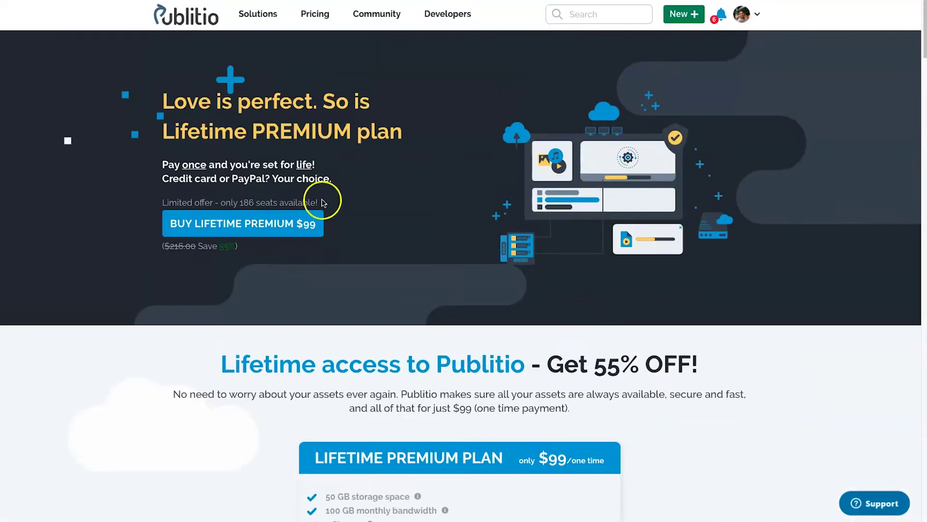
left_click(386, 15)
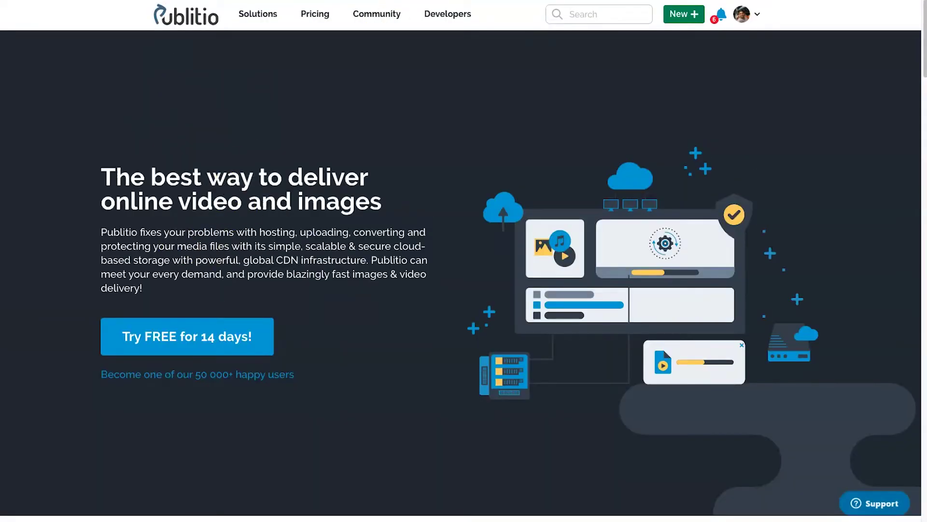
Open the Dashboard from the account menu and highlight the bandwidth usage figure
left_click(743, 16)
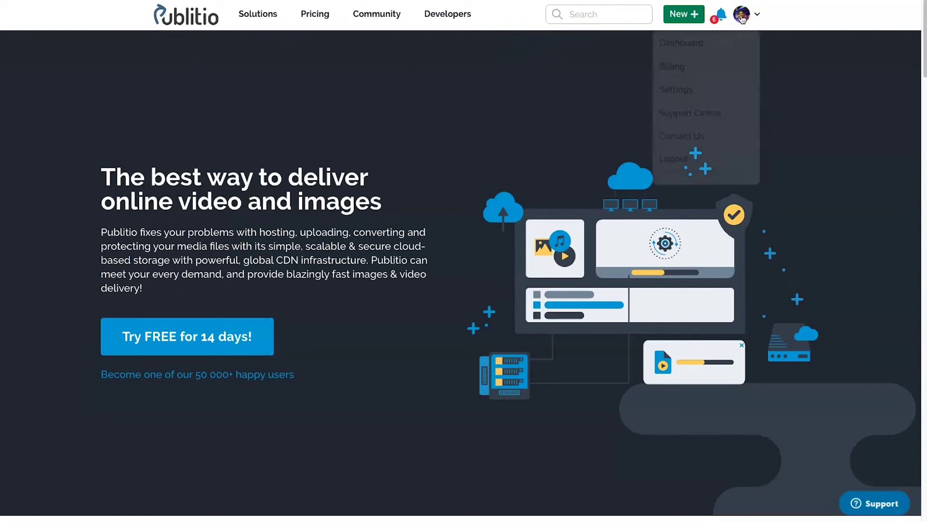
left_click(718, 43)
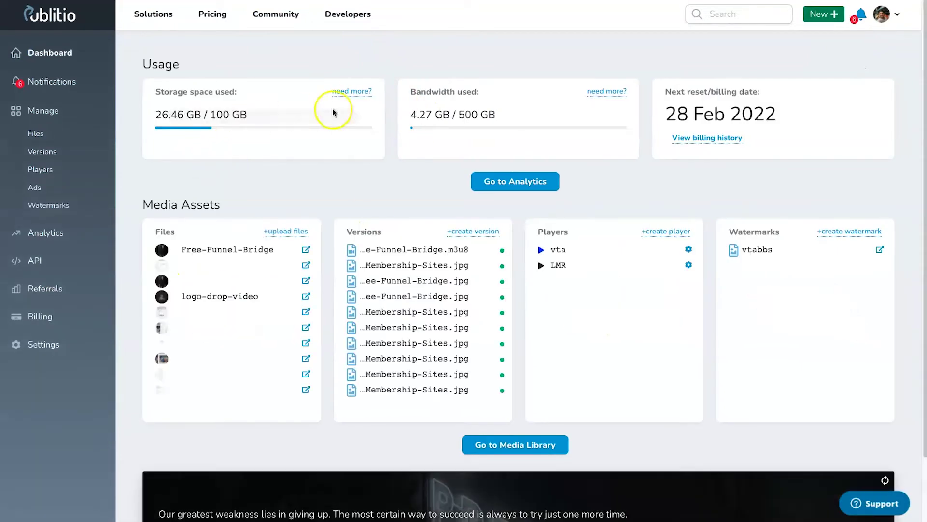
left_click_drag(415, 113, 500, 114)
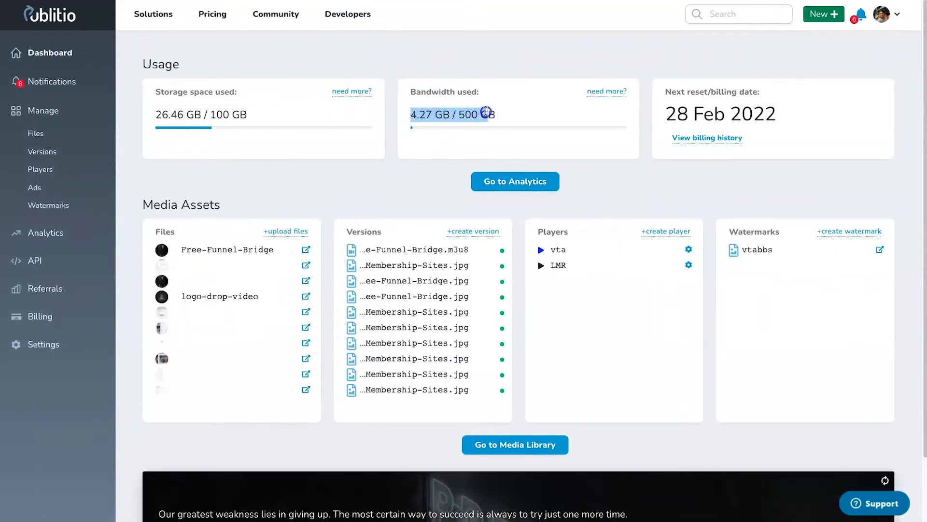
left_click(501, 114)
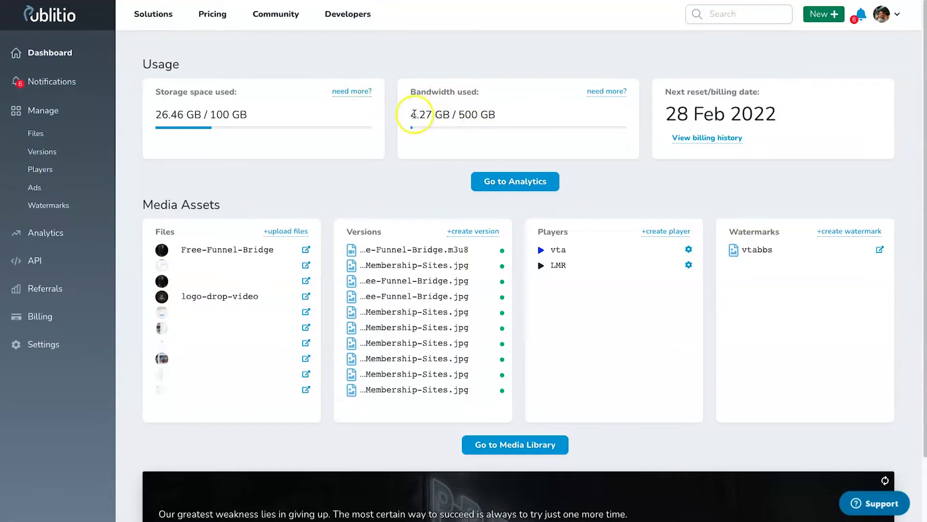
left_click_drag(414, 114, 507, 112)
left_click(508, 112)
left_click_drag(441, 113, 502, 113)
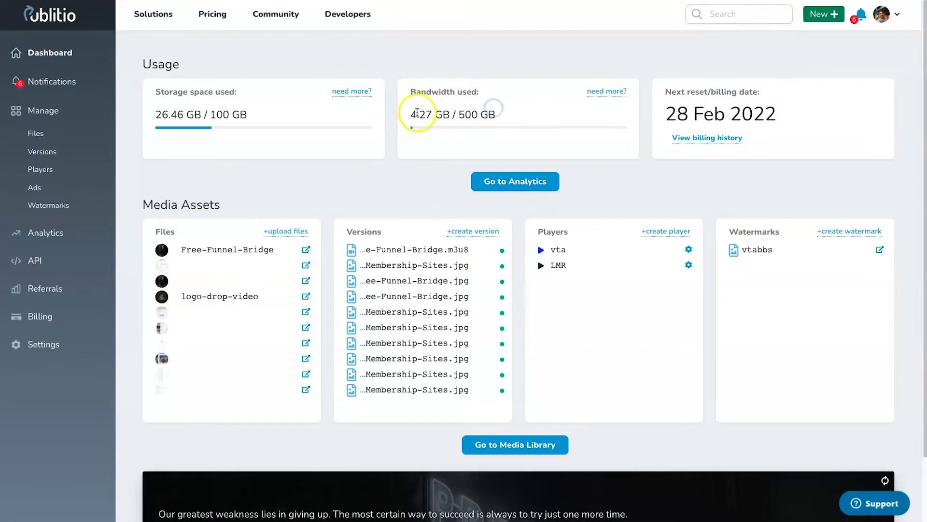
left_click_drag(417, 113, 441, 113)
Highlight the storage usage figure on the dashboard
left_click_drag(154, 114, 272, 113)
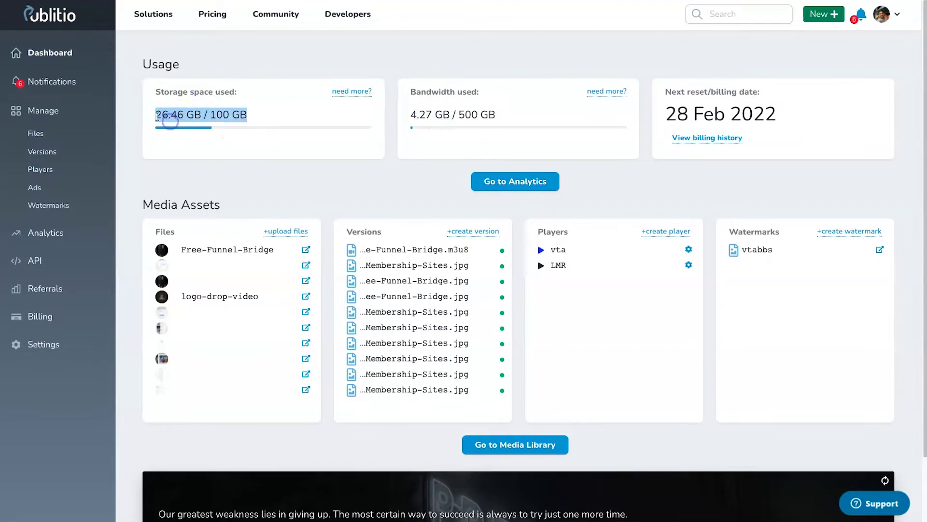
left_click(151, 117)
left_click_drag(183, 112, 219, 114)
left_click(243, 110)
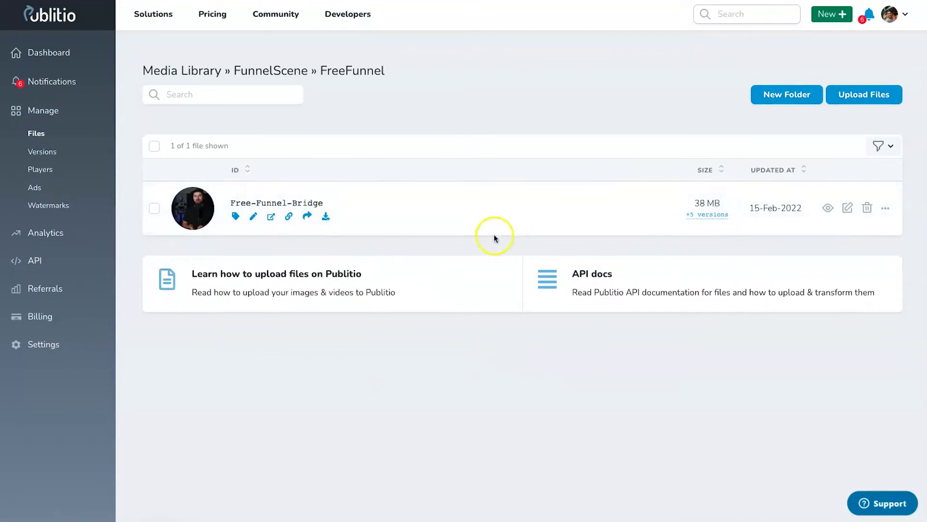
Copy the Free-Funnel-Bridge file ID and start an upload into FreeFunnel
left_click(235, 218)
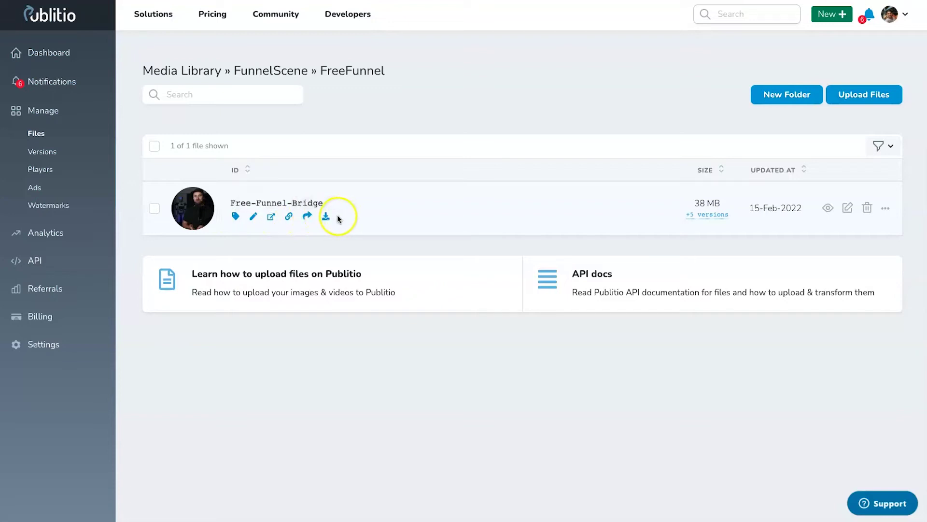
left_click(844, 97)
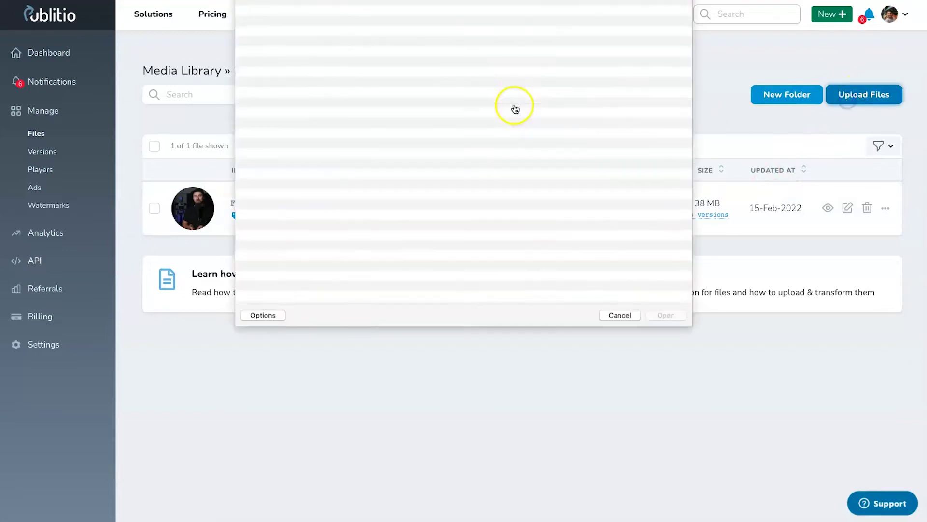
Pick the 38 MB 'DEmo Free Funnel Bridge.mp4' in the file picker
double_click(287, 48)
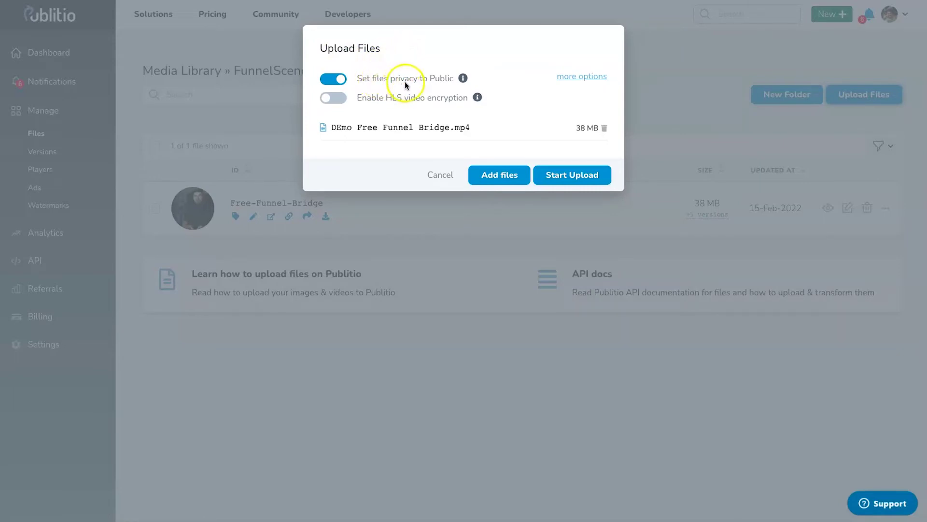
mouse_move(463, 78)
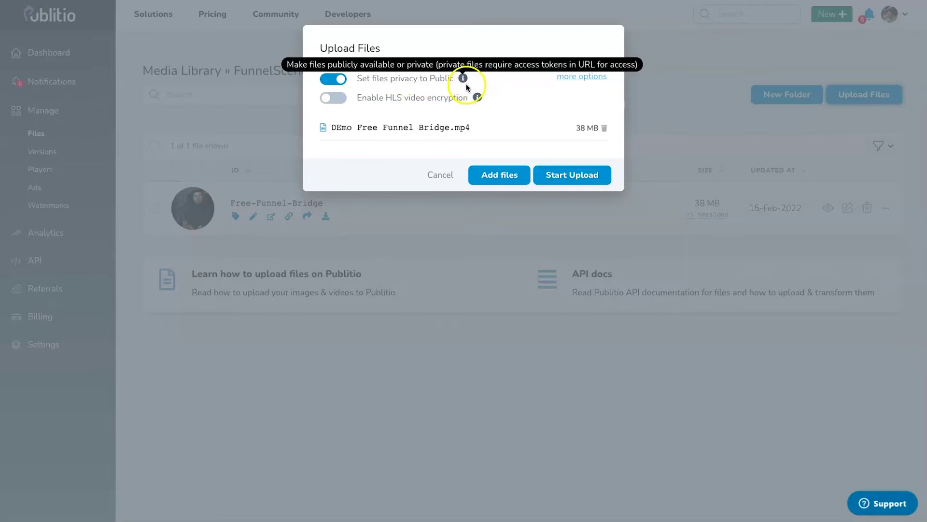
Enable HLS encryption, disable player downloads and filename Public IDs, then start the upload
left_click(342, 100)
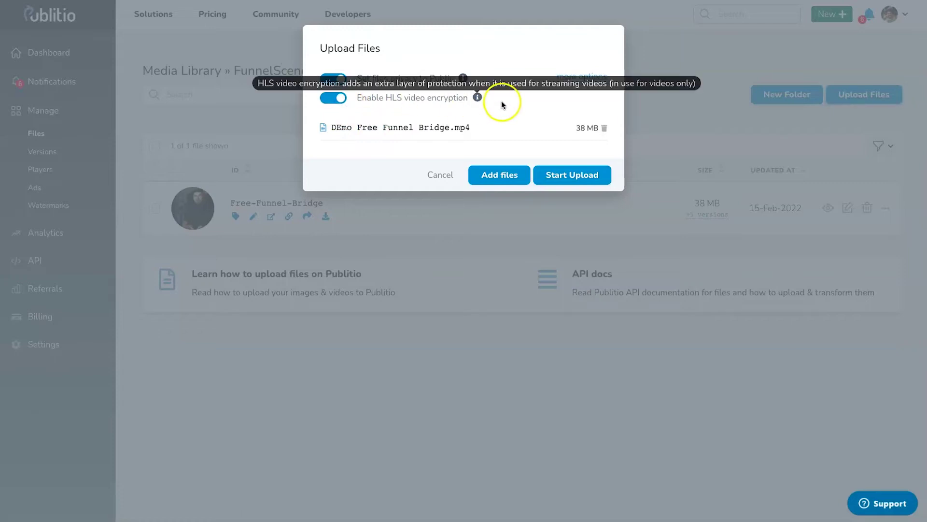
left_click(580, 78)
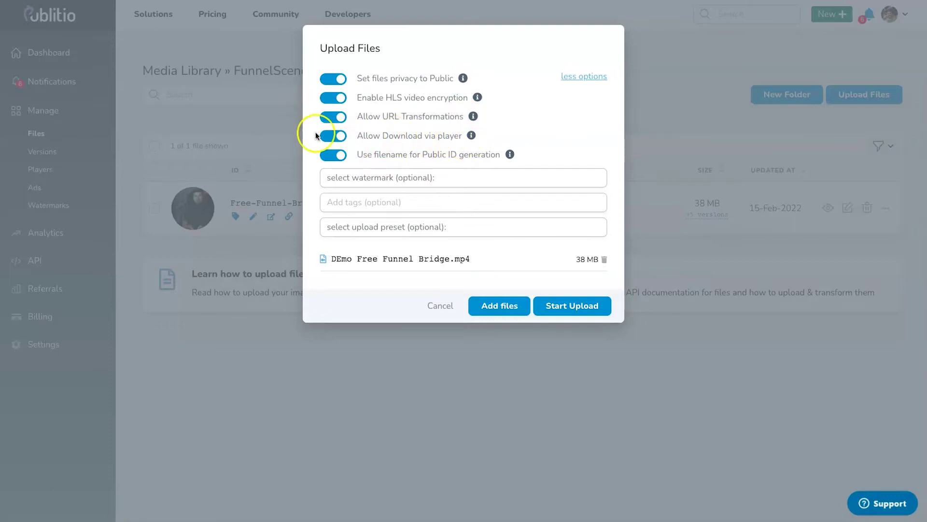
left_click(334, 136)
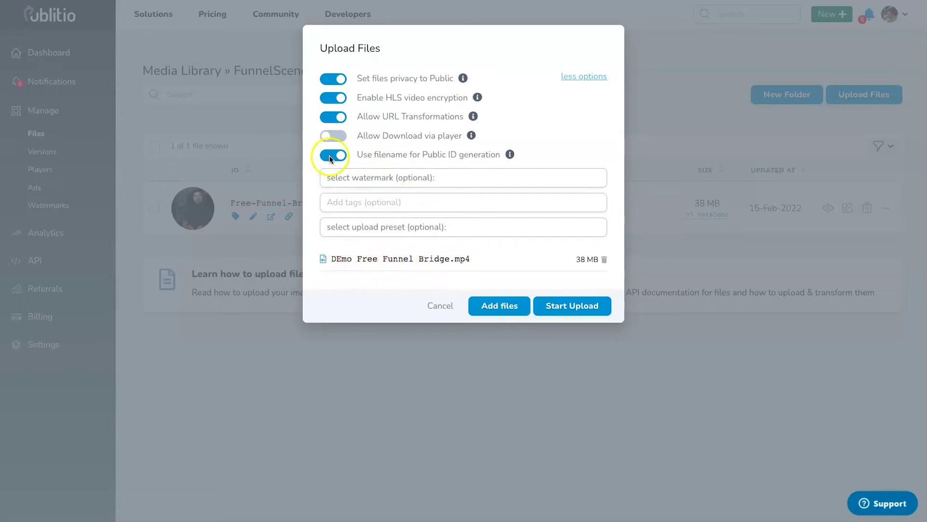
left_click(345, 156)
left_click(573, 308)
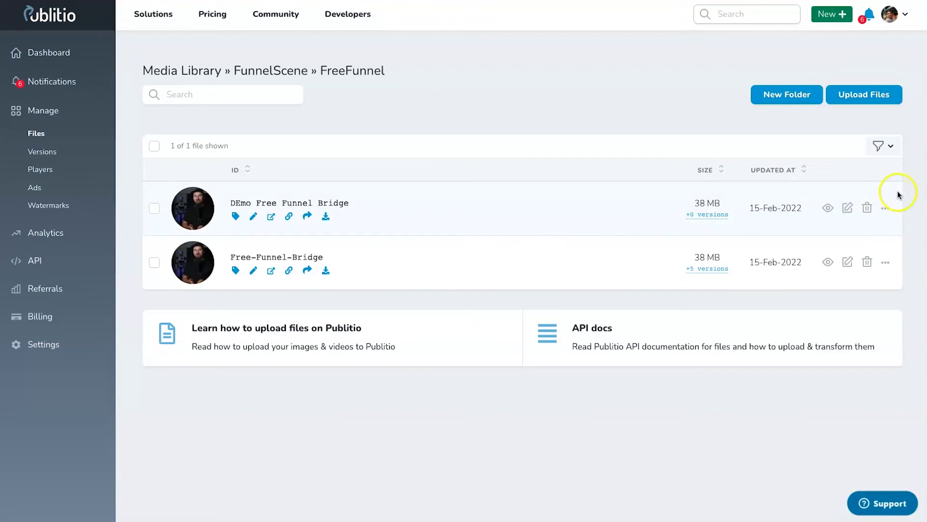
Copy the iframe code from the demo video's Embed/Player codes
left_click(886, 208)
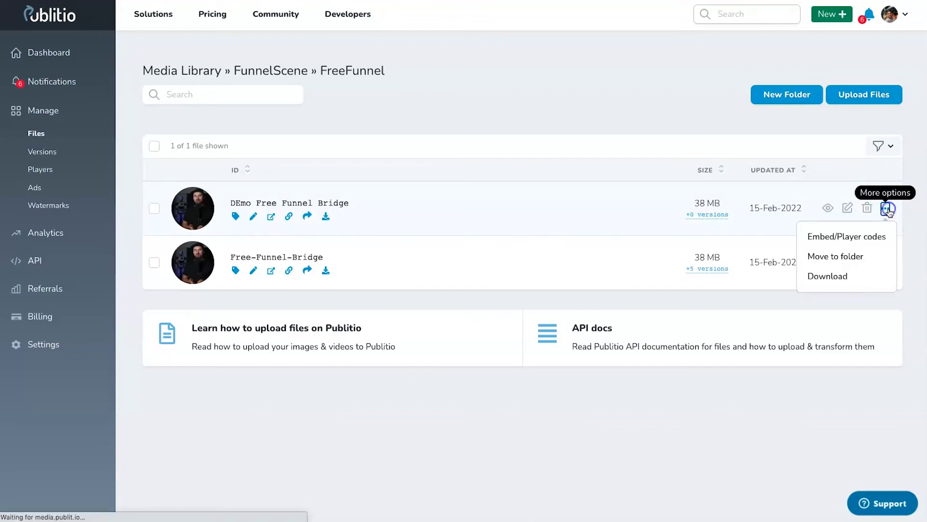
left_click(838, 240)
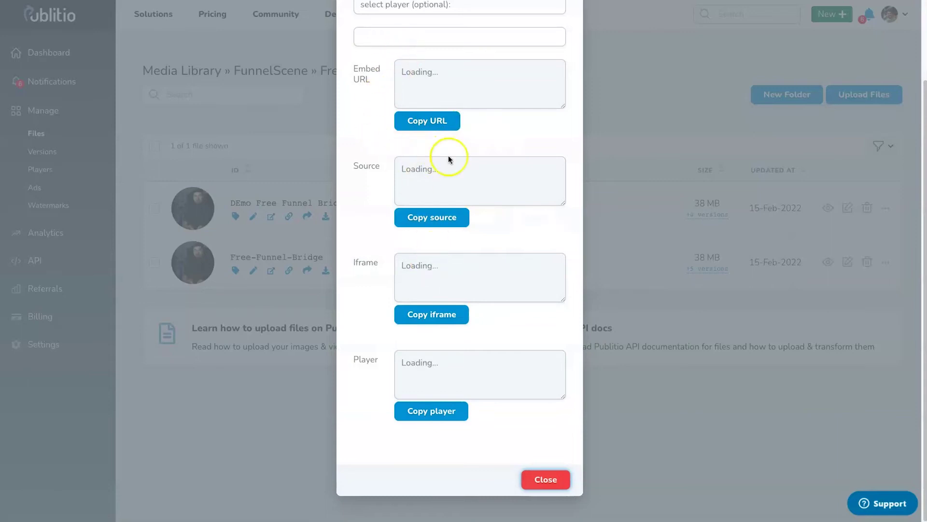
left_click(447, 310)
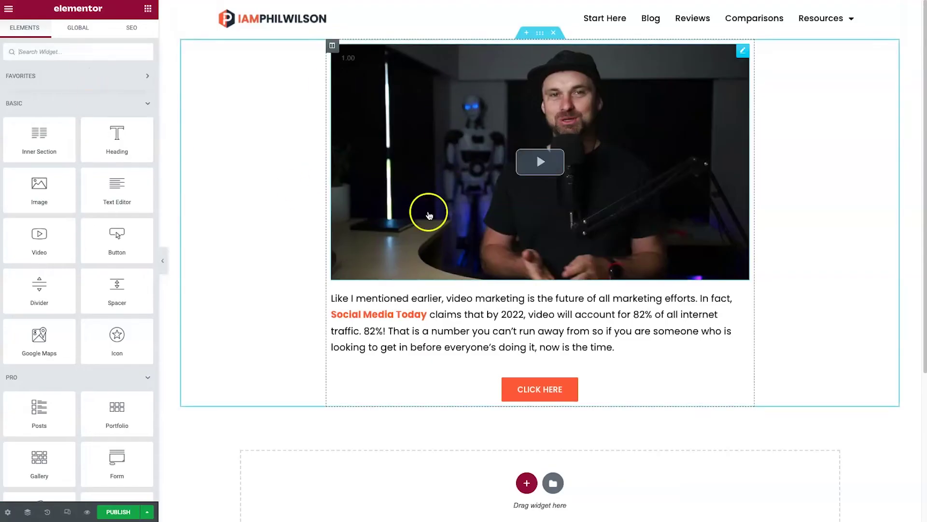
Replace the old video widget with an HTML widget in the top section
right_click(737, 48)
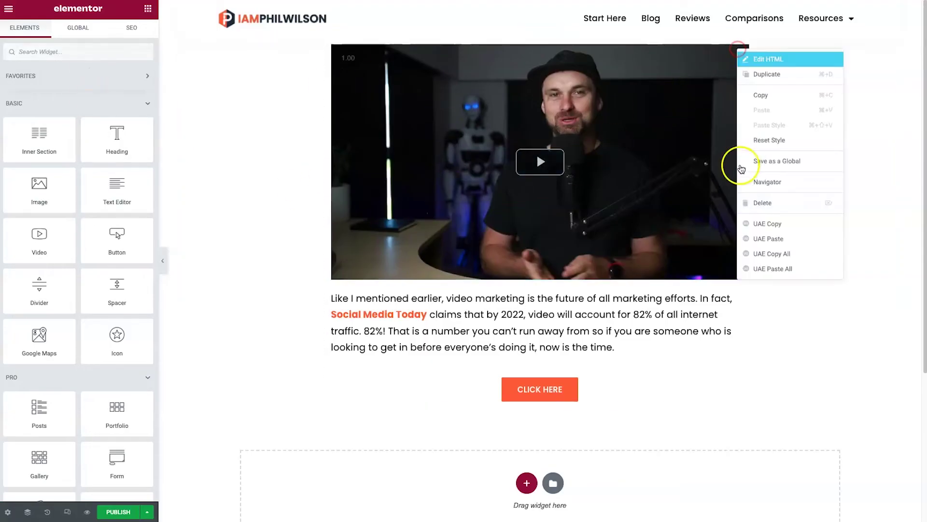
left_click(754, 203)
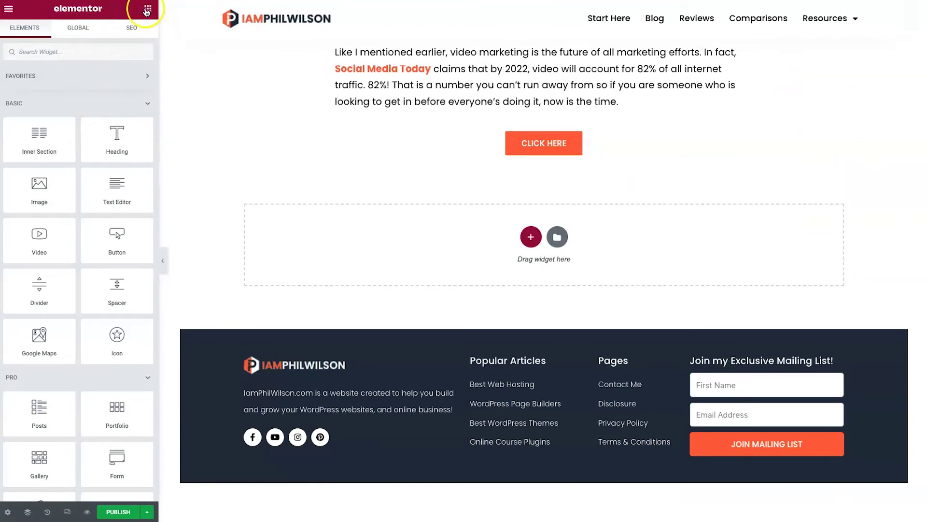
left_click(69, 51)
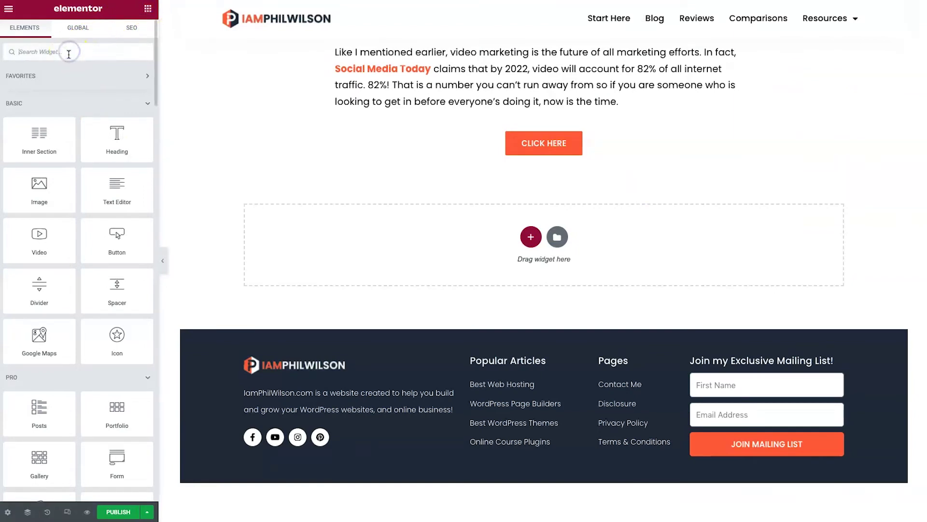
type("html")
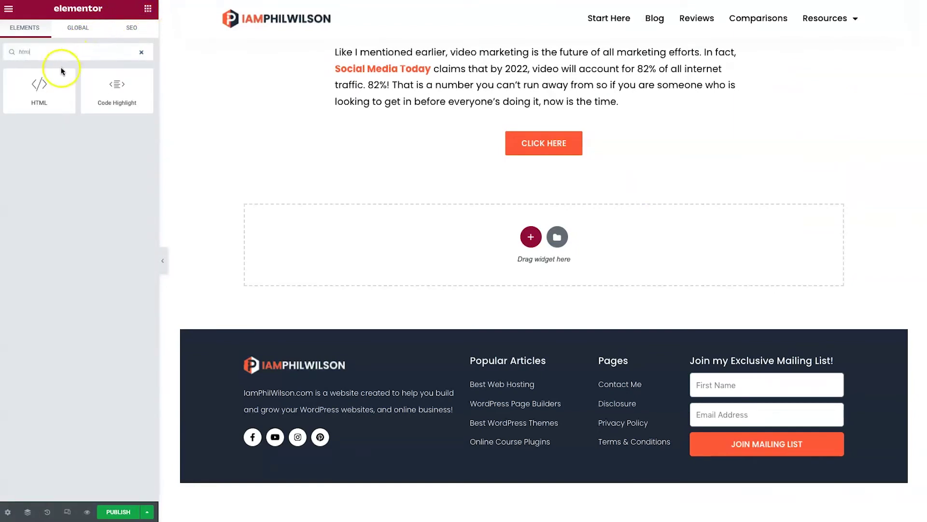
left_click_drag(54, 89, 540, 58)
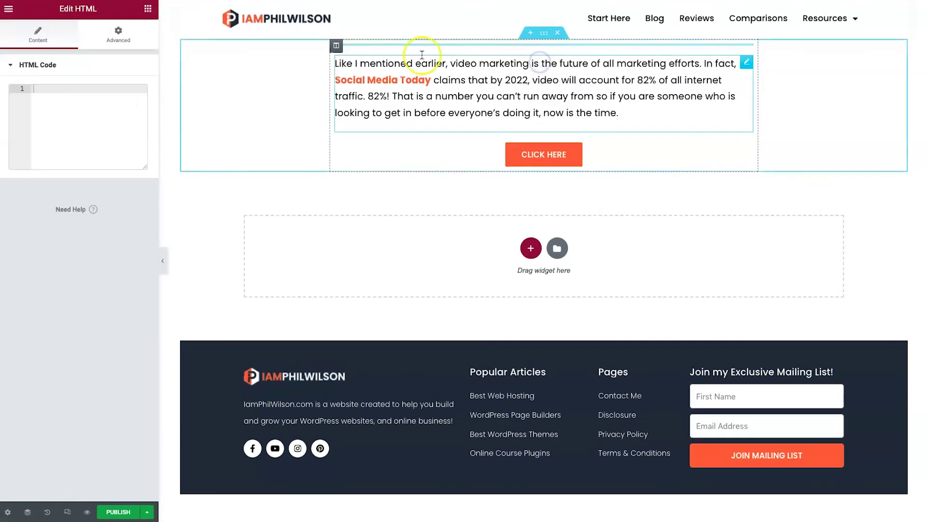
Paste the Publitio iframe into the HTML widget and preview the page
left_click(71, 126)
key("ctrl+v")
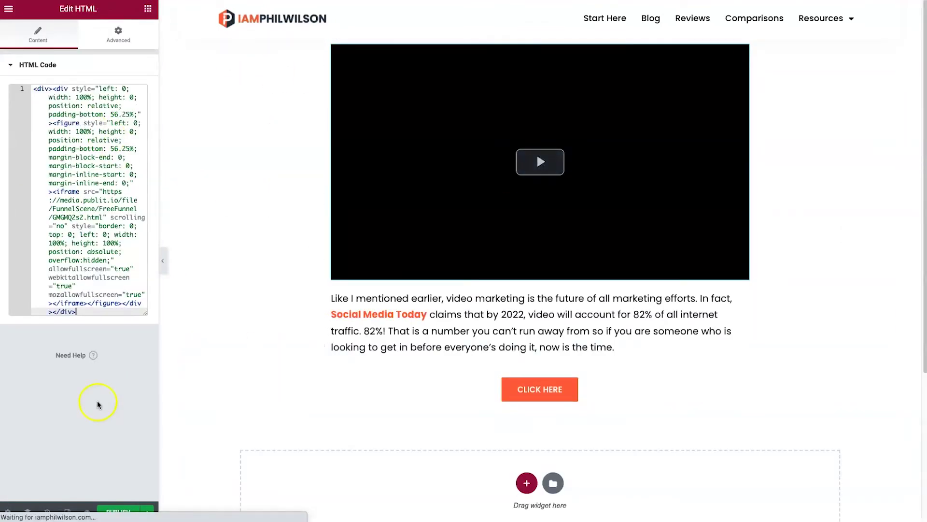
left_click(147, 511)
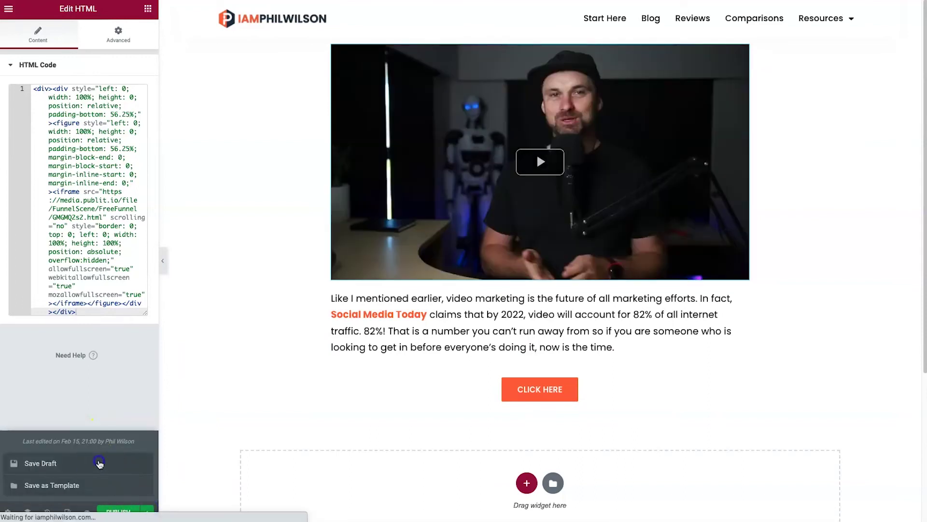
left_click(87, 511)
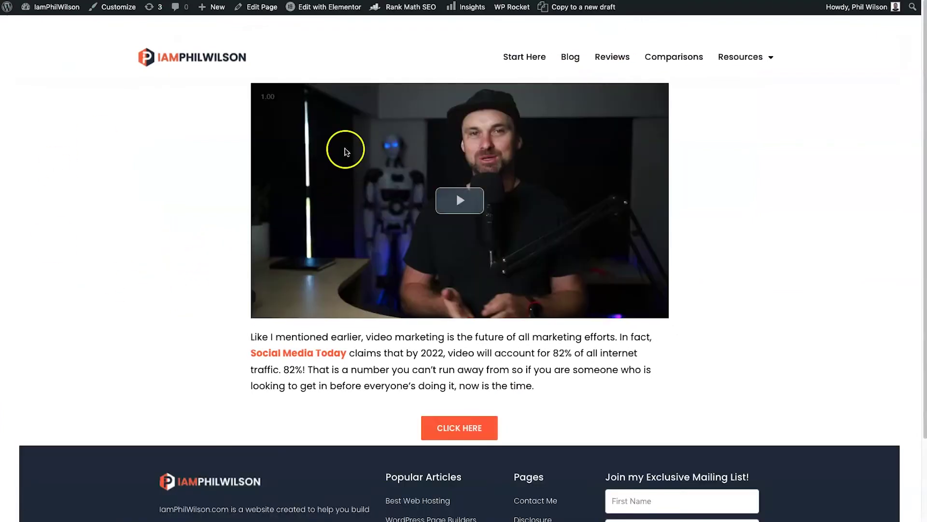
Mute audio, play the embedded demo video, and bring up the page's context menu
key("XF86AudioMute")
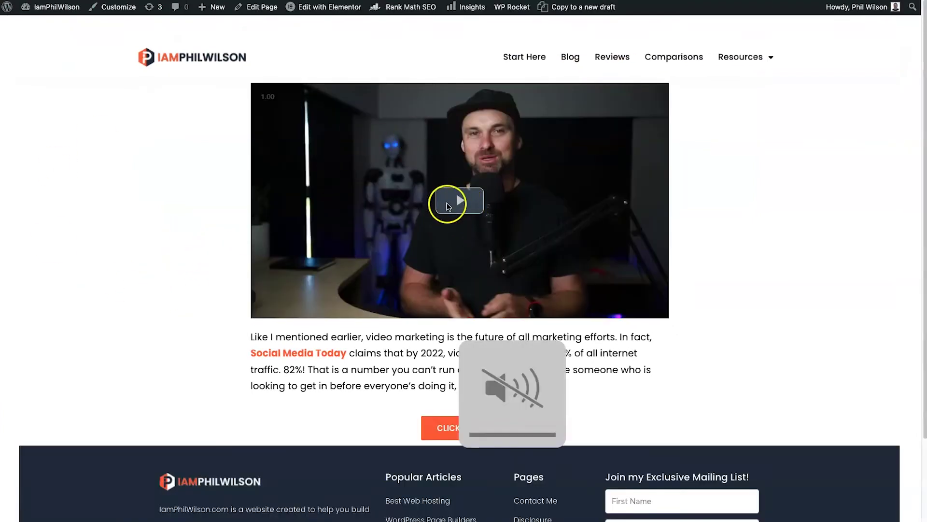
left_click(487, 196)
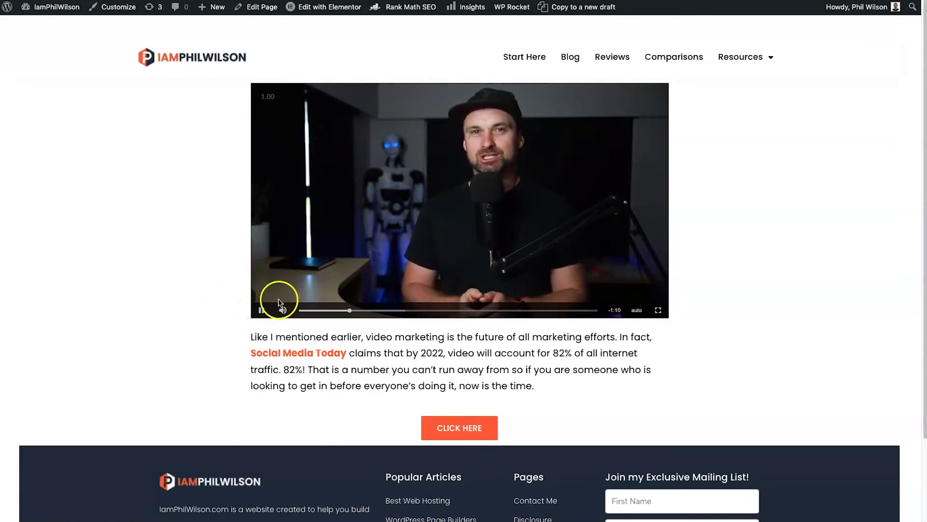
right_click(201, 265)
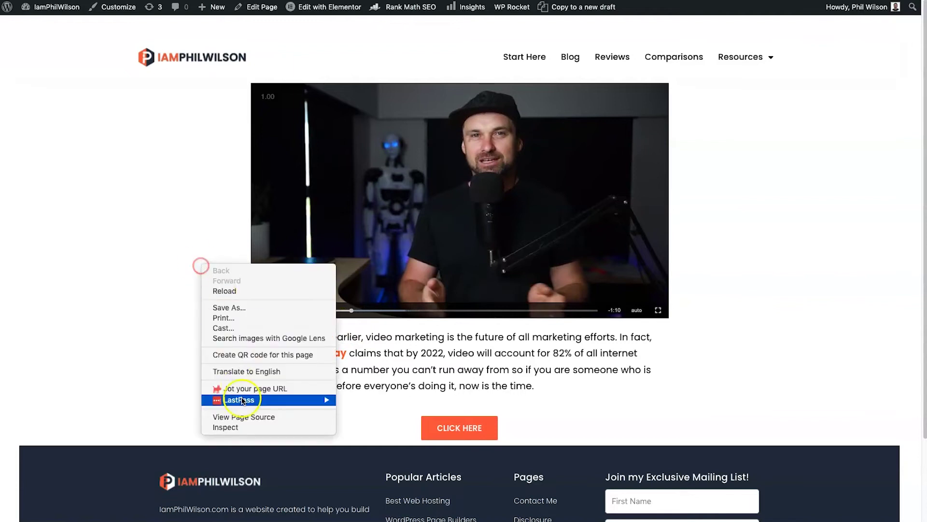
Inspect the embedded video element in Chrome DevTools using the element picker
left_click(240, 427)
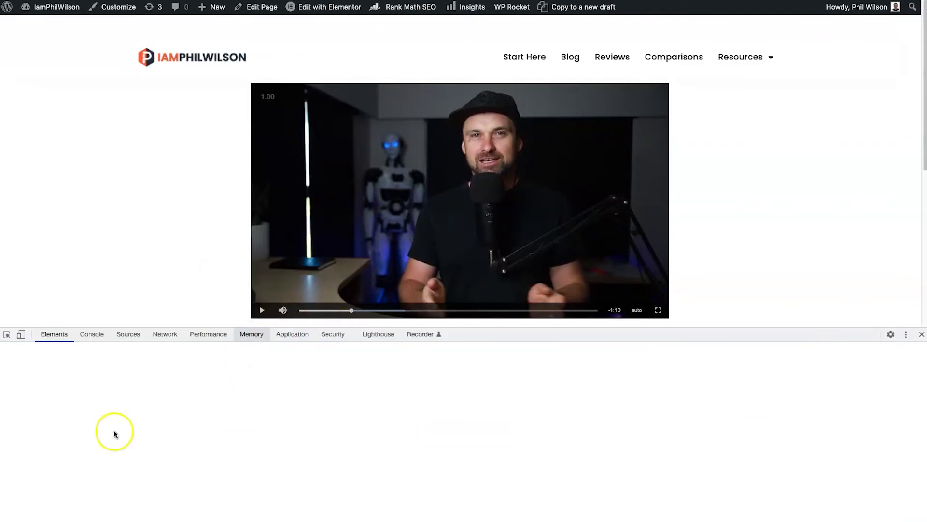
left_click(8, 334)
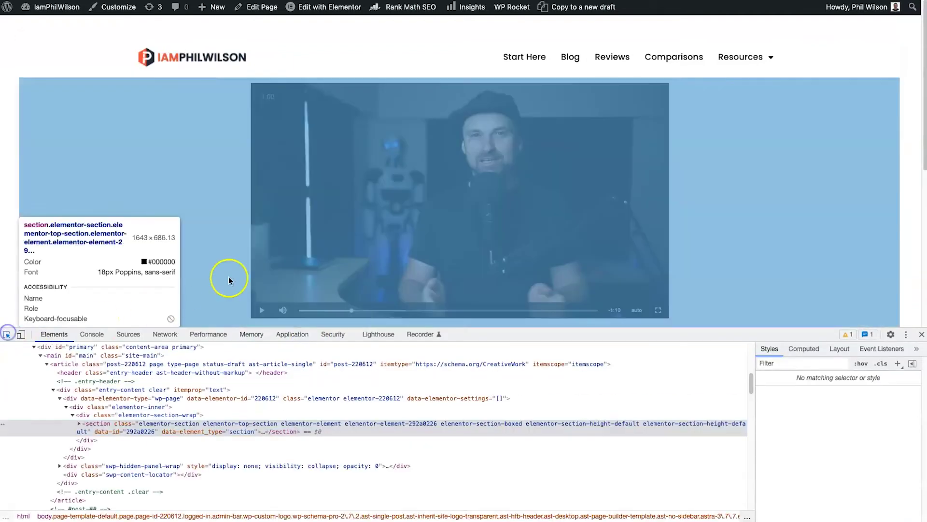
left_click(267, 216)
left_click(399, 410)
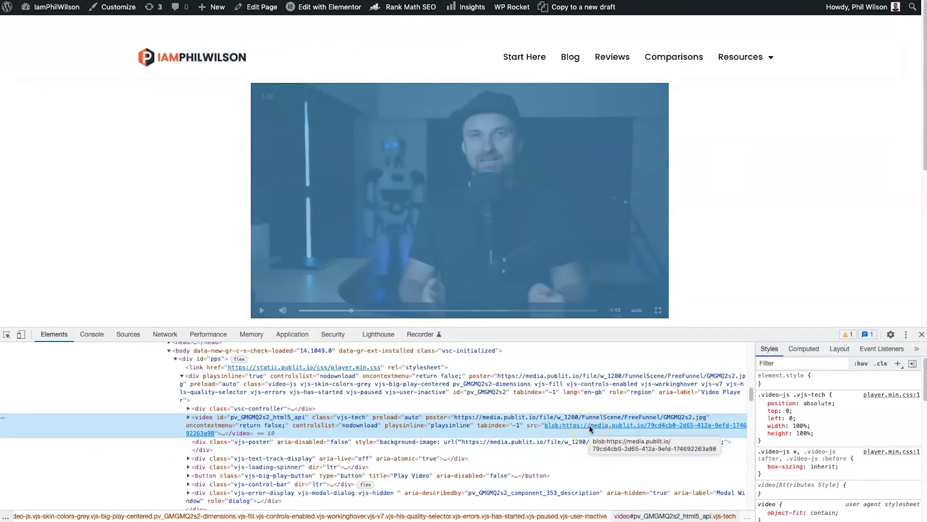
Expand the video node and select its blob src attribute
left_click(589, 426)
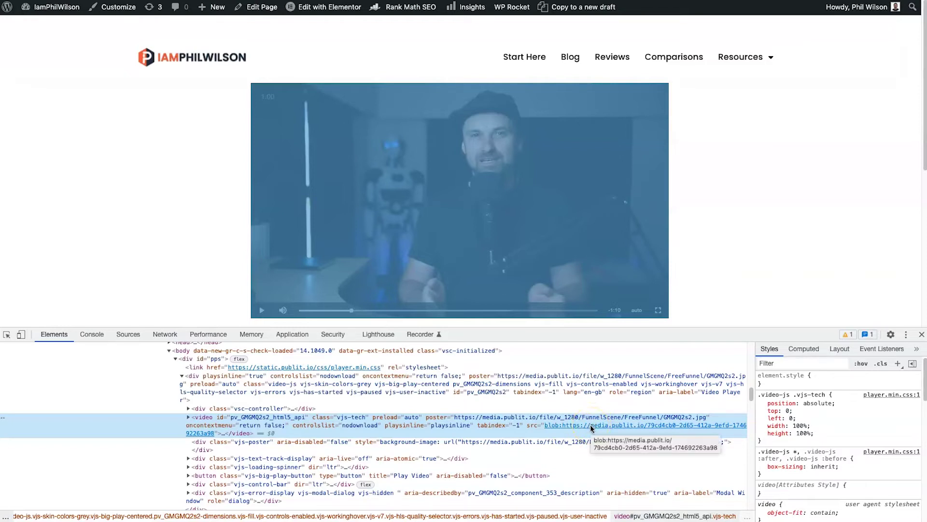
right_click(590, 424)
left_click(582, 425)
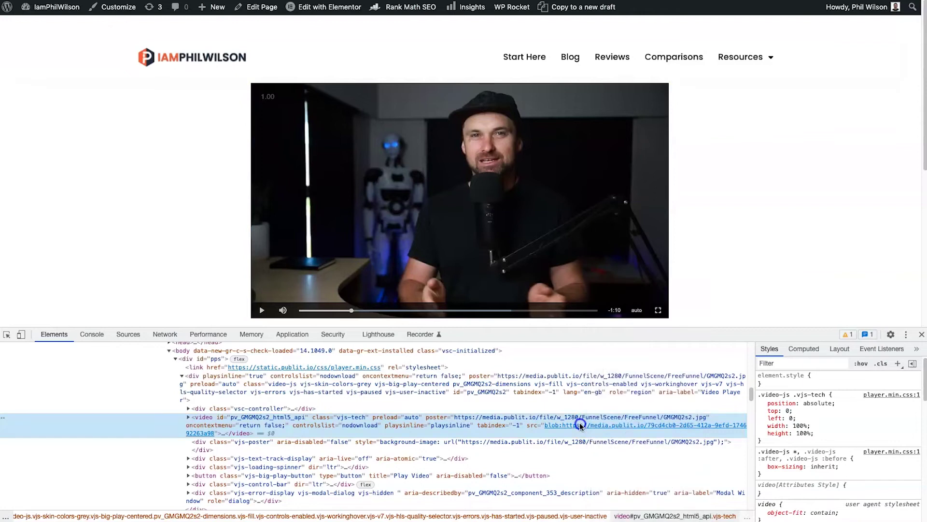
double_click(581, 425)
left_click(581, 425)
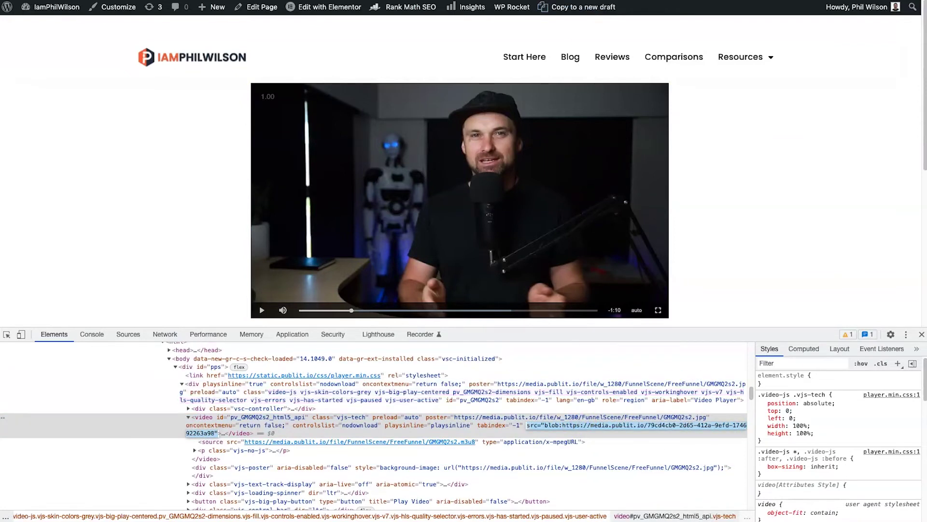
key("ctrl+t")
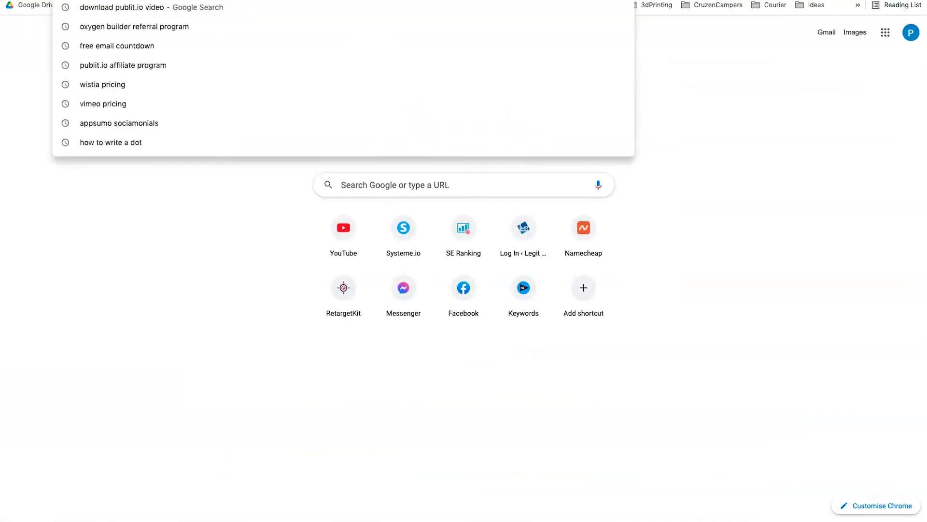
key("ctrl+v")
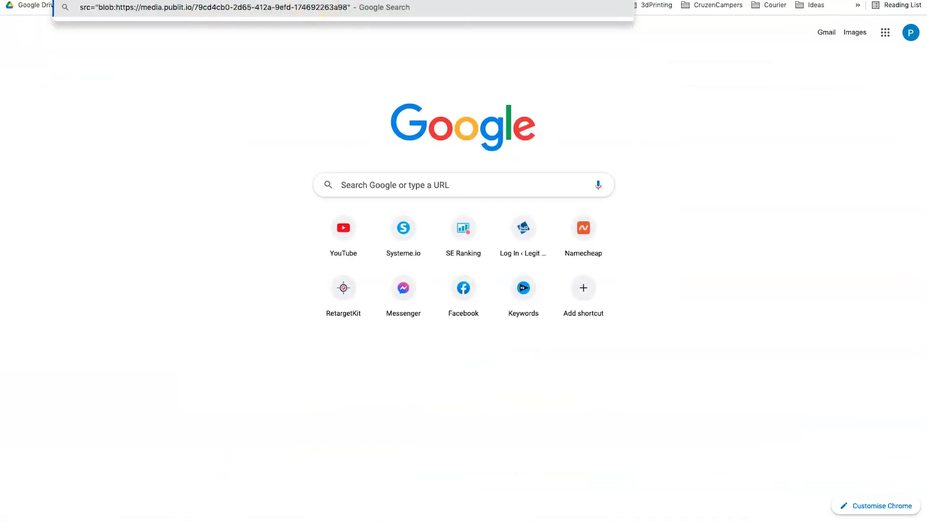
key("Escape")
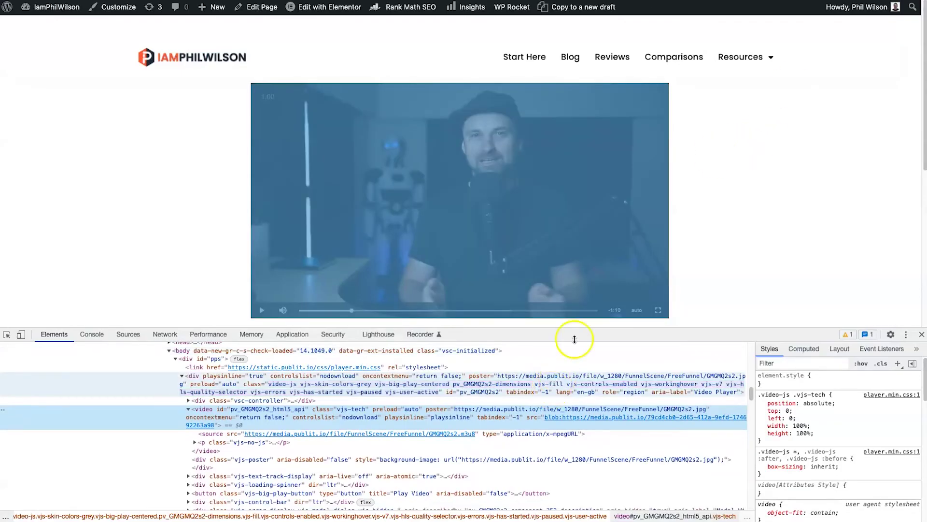
Close DevTools and the Publitio embed code window, then go to account Settings
left_click(922, 335)
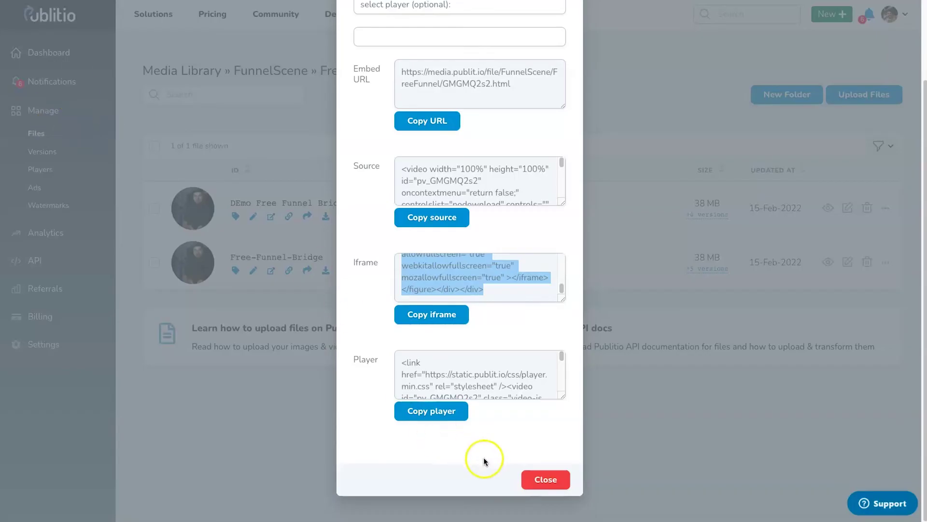
left_click(538, 479)
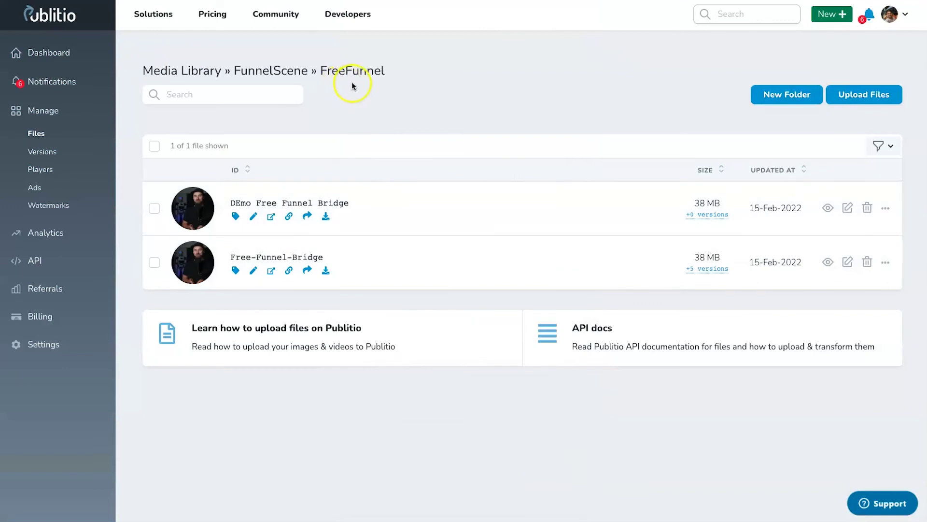
left_click(41, 348)
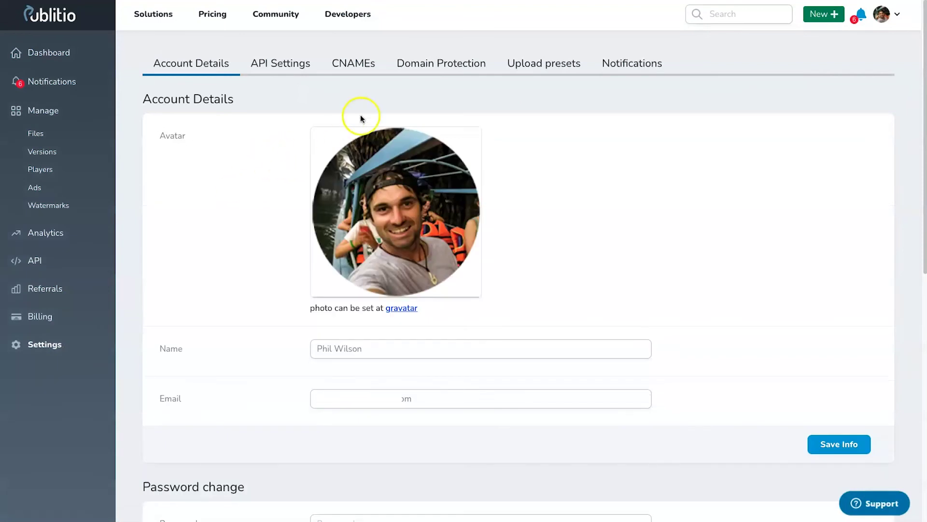
Review the Domain Protection toggle and Allowed Domains list, then go to Players
left_click(434, 62)
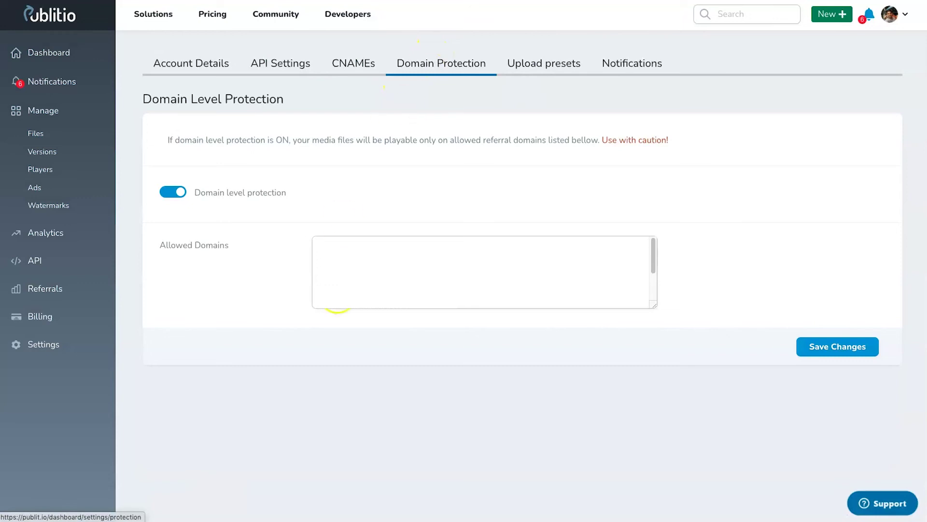
scroll(396, 261, "down", 5)
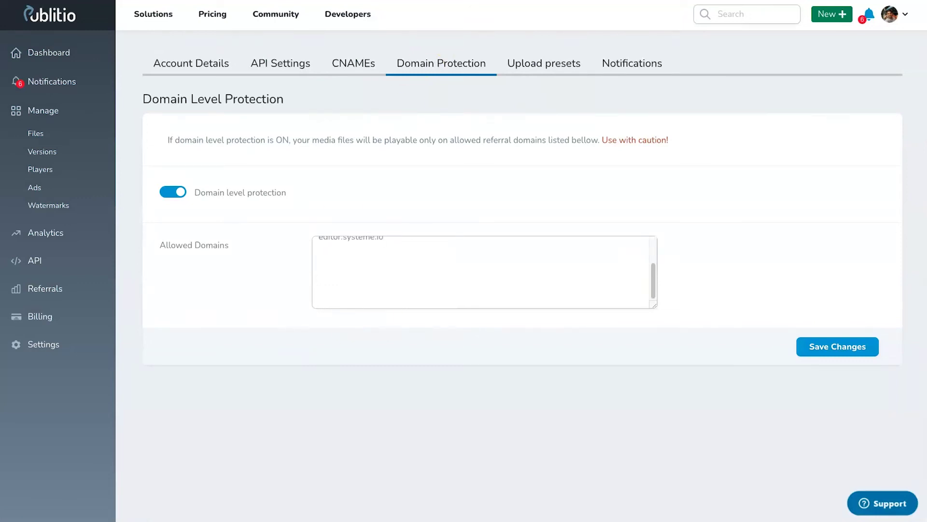
scroll(396, 261, "up", 5)
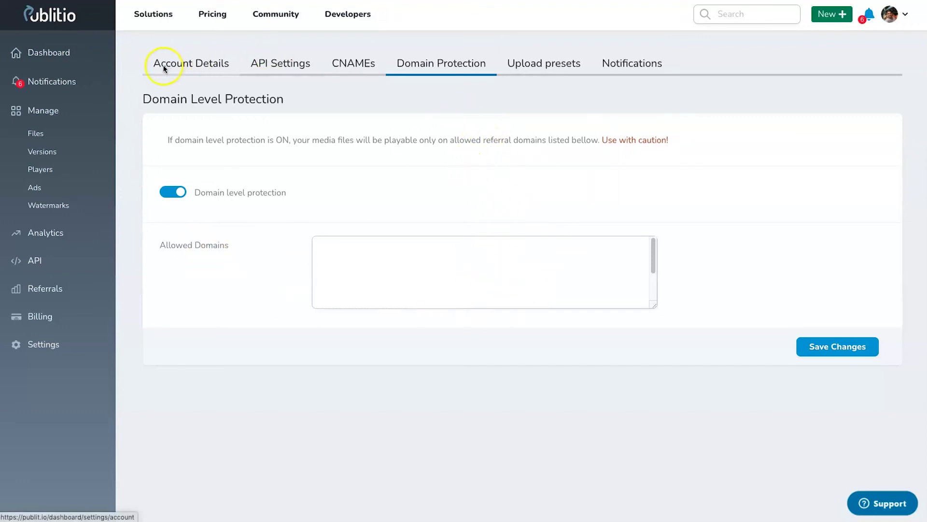
left_click(42, 169)
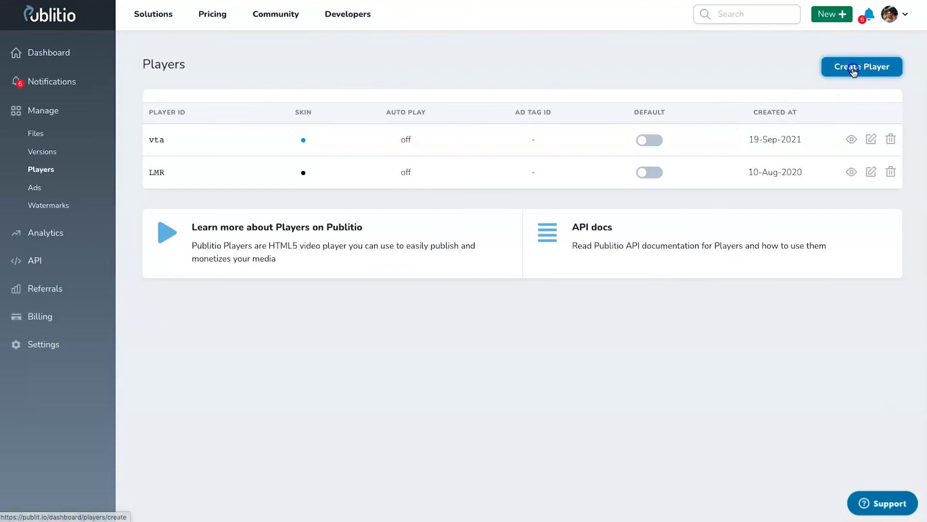
Start a new player and enter its ID, youtubetest
left_click(855, 68)
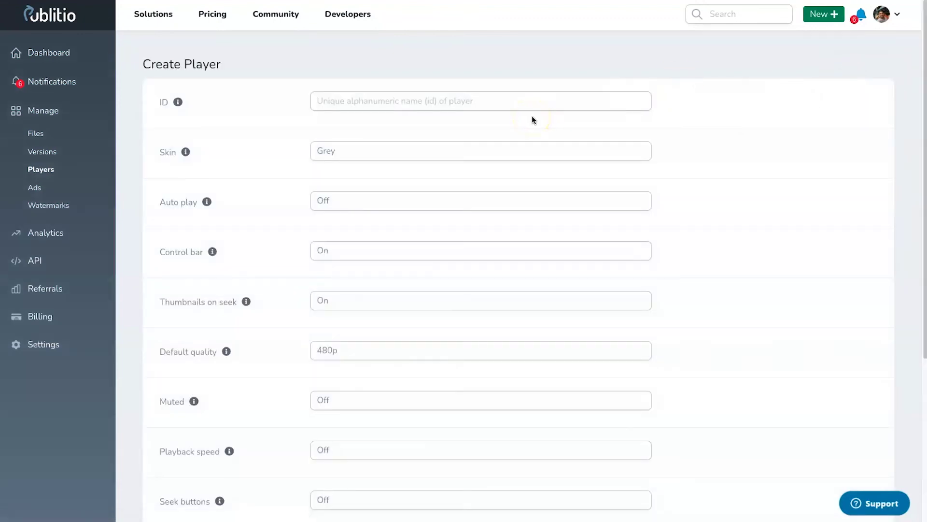
left_click(445, 100)
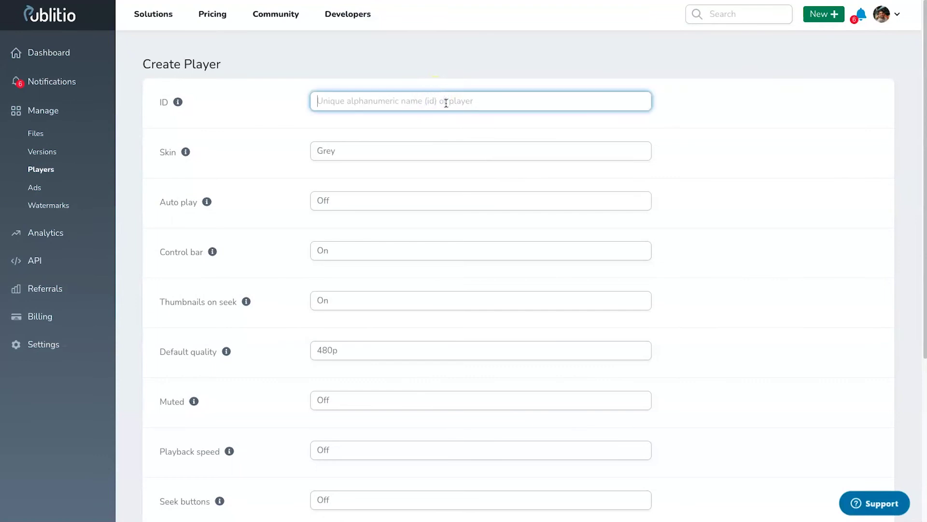
left_click(445, 103)
type("youtubetest")
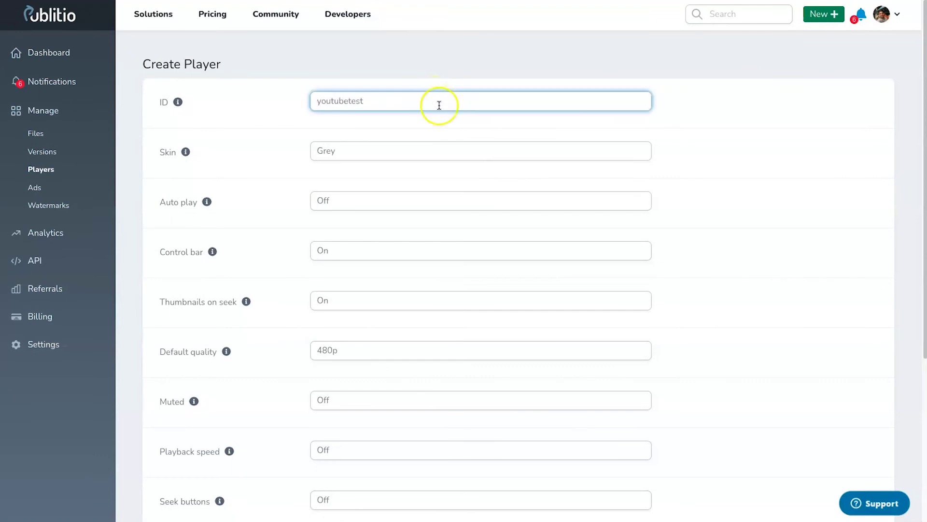
Set the player skin to Inverted and autoplay to Mouseover
left_click(406, 151)
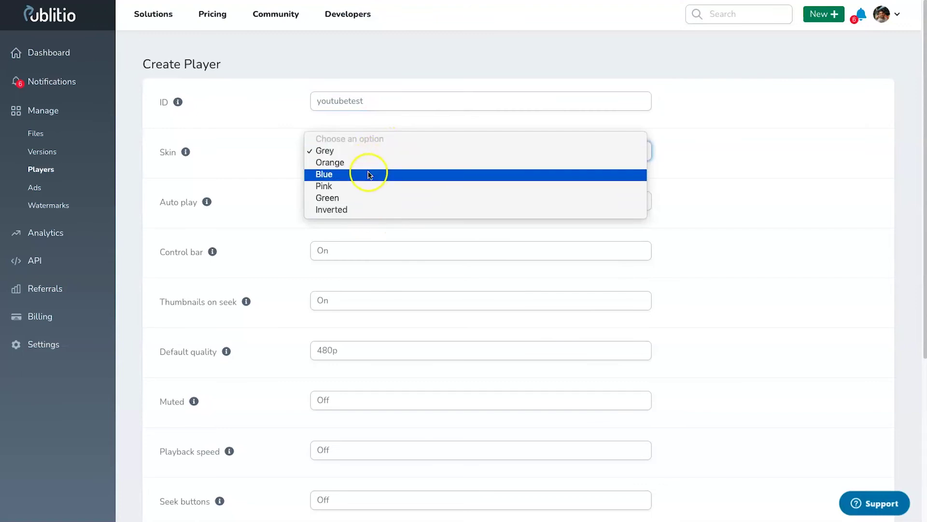
left_click(351, 212)
left_click(351, 193)
left_click(342, 166)
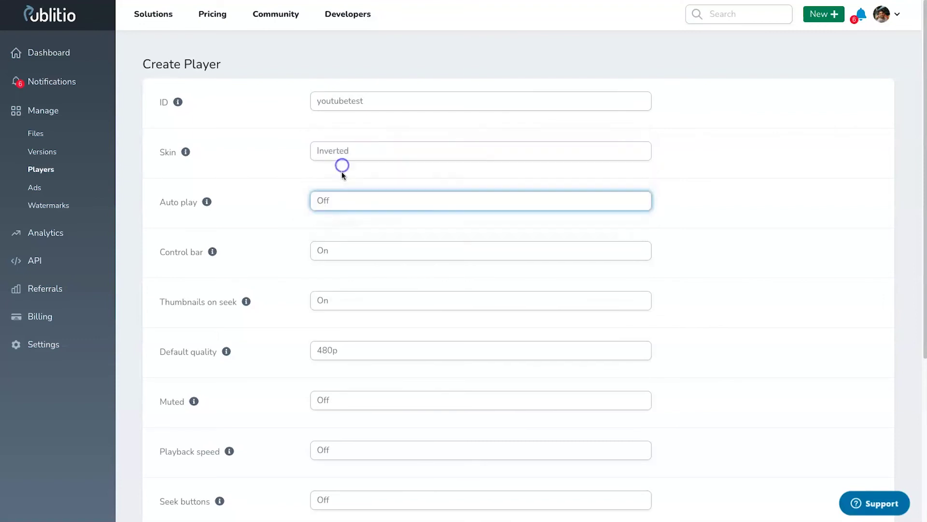
left_click(337, 199)
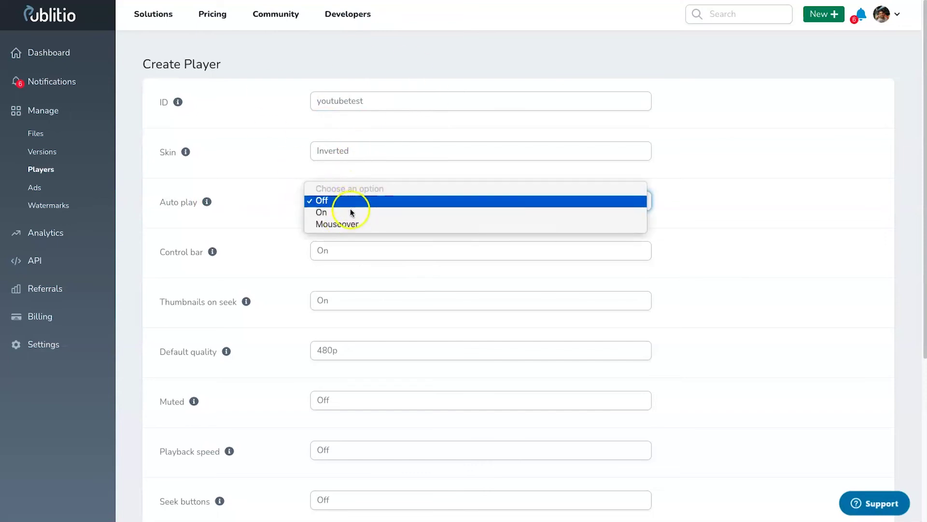
left_click(352, 222)
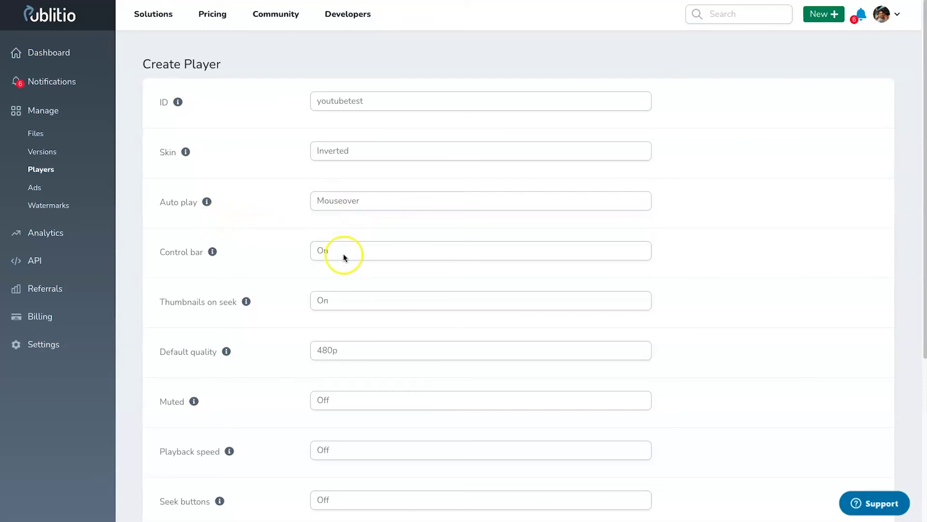
Set default quality to 1080p, keeping muted and playback speed Off
scroll(314, 280, "down", 1)
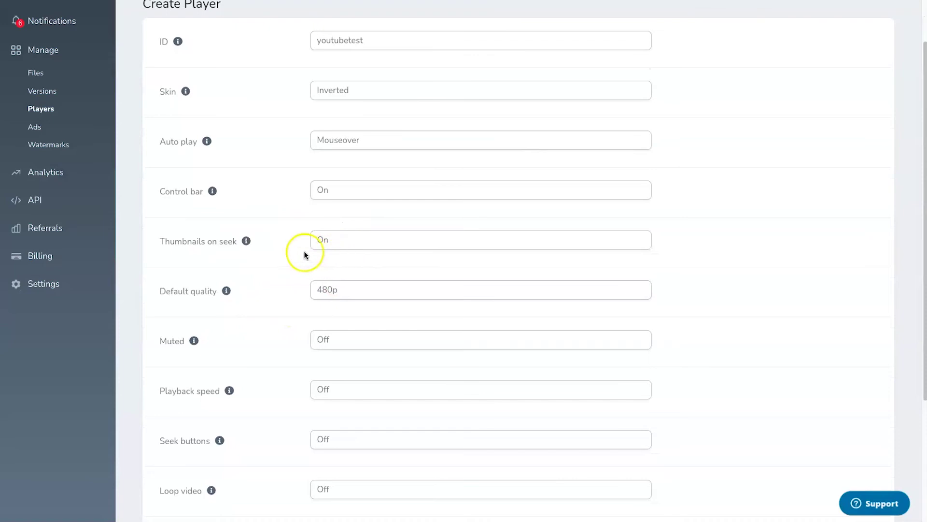
left_click(360, 289)
left_click(292, 291)
scroll(321, 319, "down", 1)
left_click(321, 293)
left_click(260, 290)
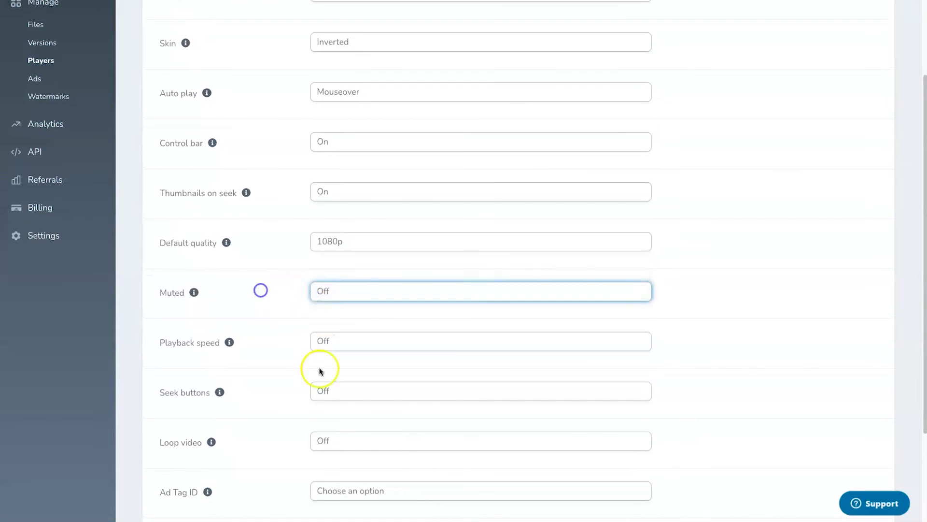
scroll(329, 348, "down", 1)
left_click(338, 309)
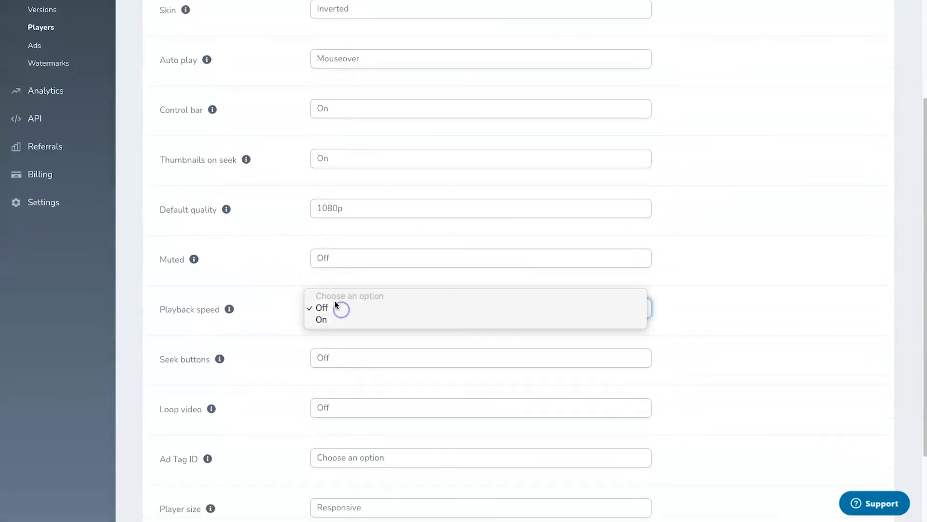
left_click(289, 303)
scroll(330, 353, "down", 3)
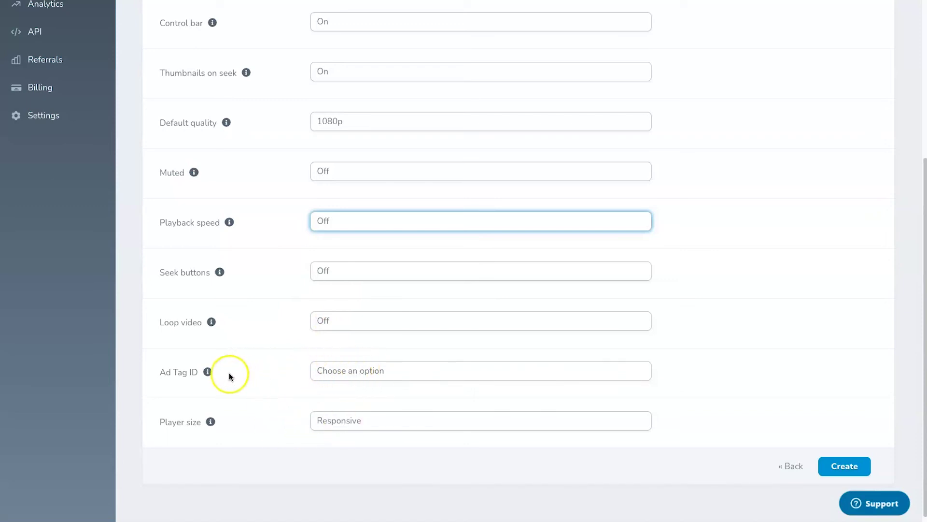
Keep the player size Responsive and create the player
left_click(360, 421)
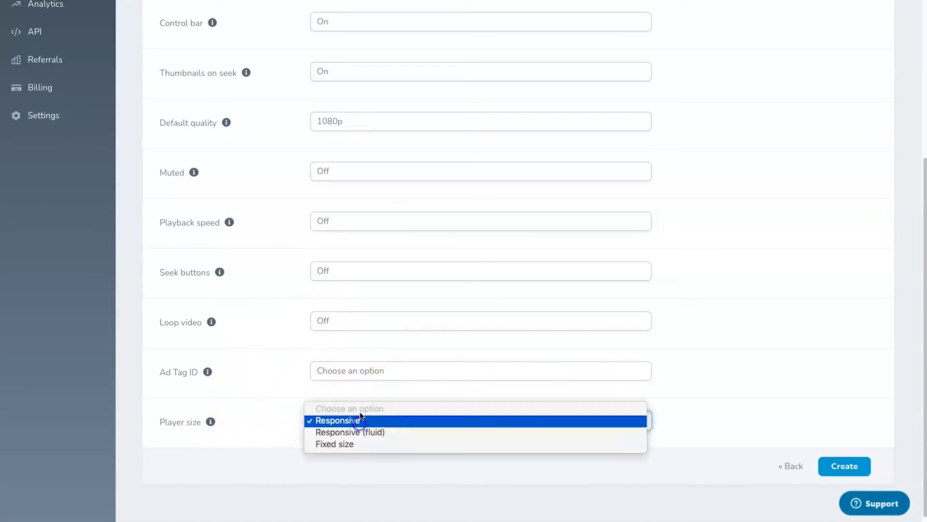
left_click(269, 397)
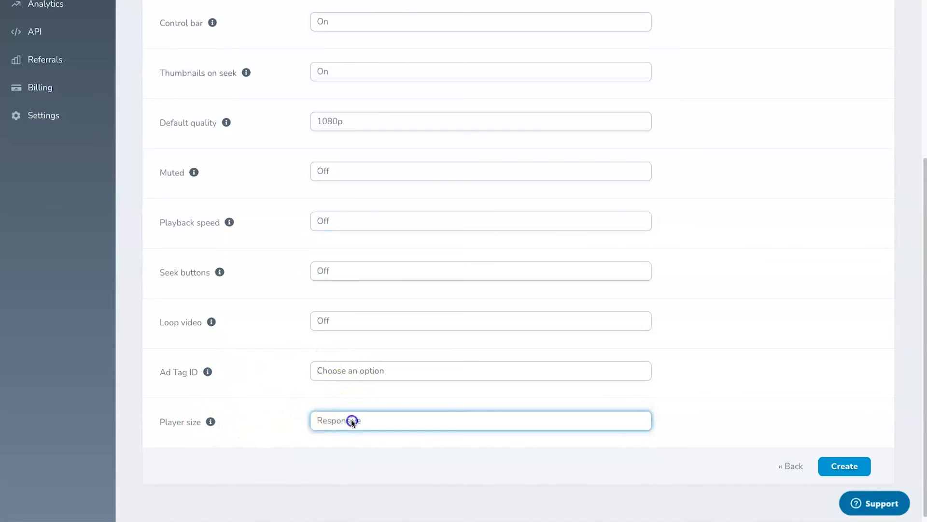
left_click(351, 419)
left_click(393, 418)
left_click(841, 465)
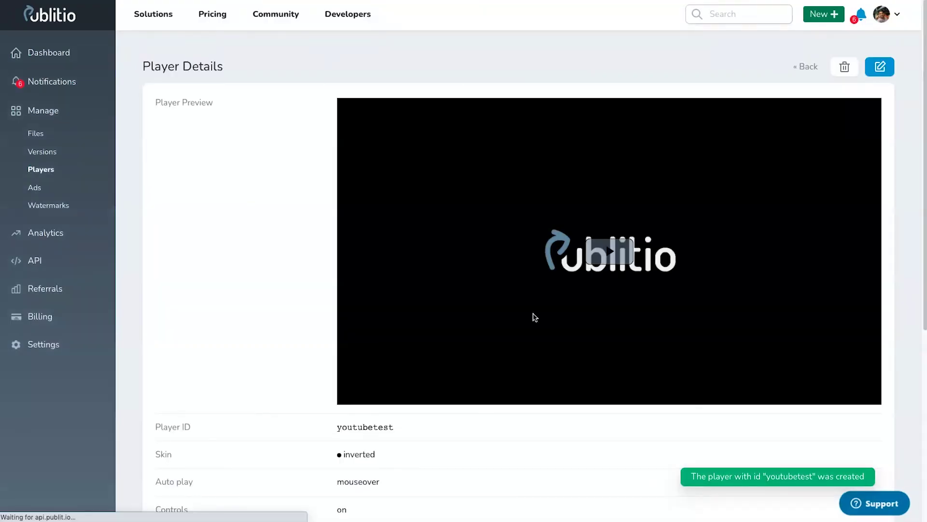
Play, pause, resume and replay the youtubetest preview video
left_click(601, 247)
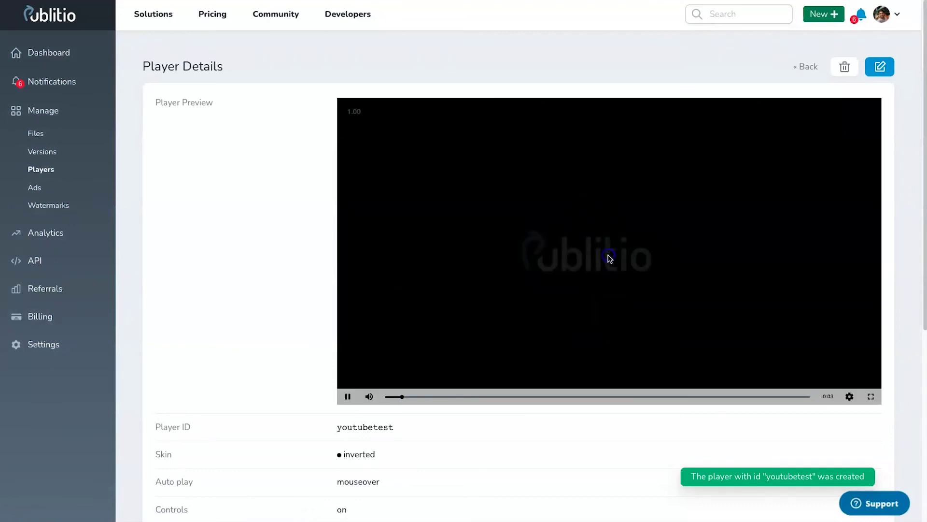
left_click(347, 396)
left_click(347, 395)
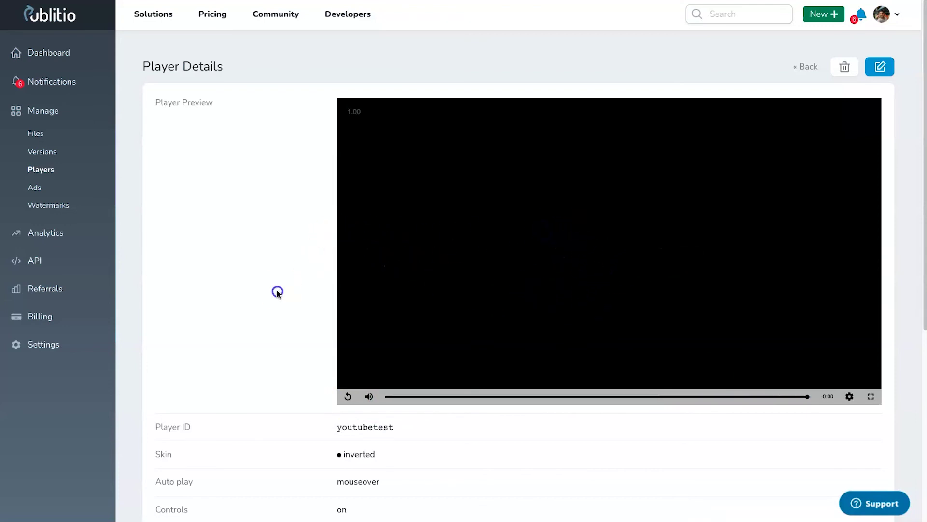
left_click(347, 395)
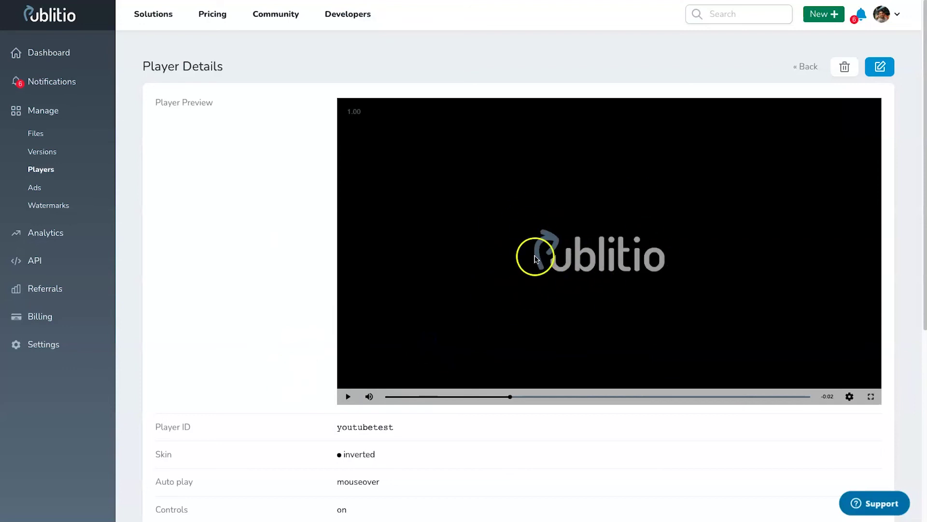
Look over the rest of the player details, then go to the Ads section
scroll(536, 258, "down", 3)
scroll(283, 425, "down", 2)
scroll(356, 425, "up", 5)
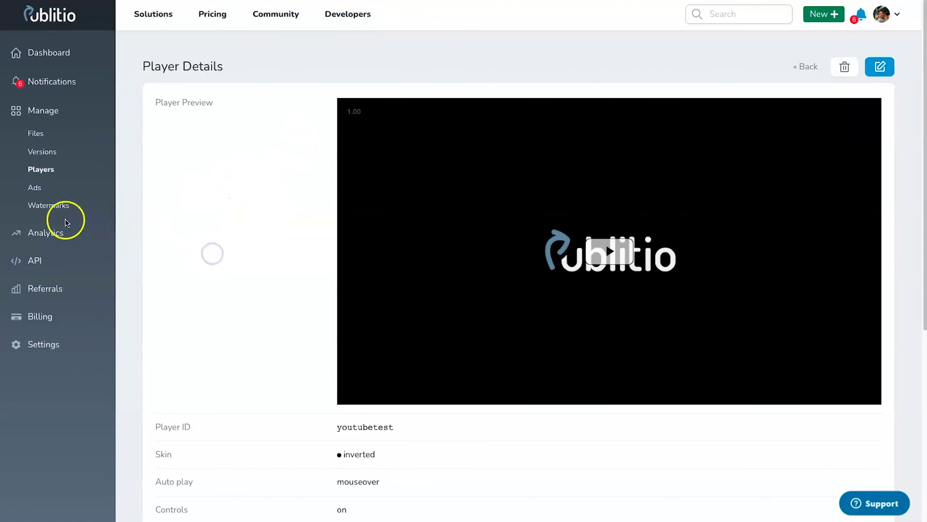
left_click(39, 186)
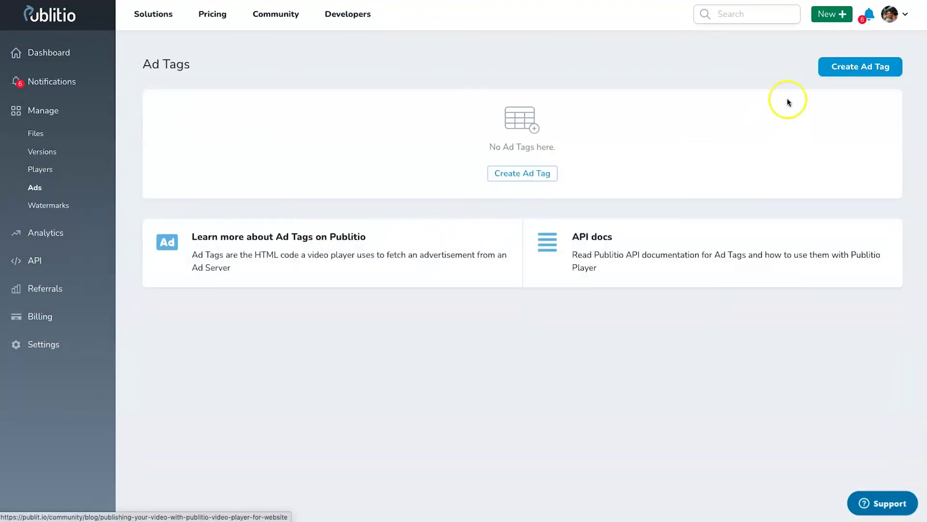
Start a new ad tag with ID LMR, leave Tag Url empty, then go to Watermarks
left_click(816, 67)
left_click(502, 94)
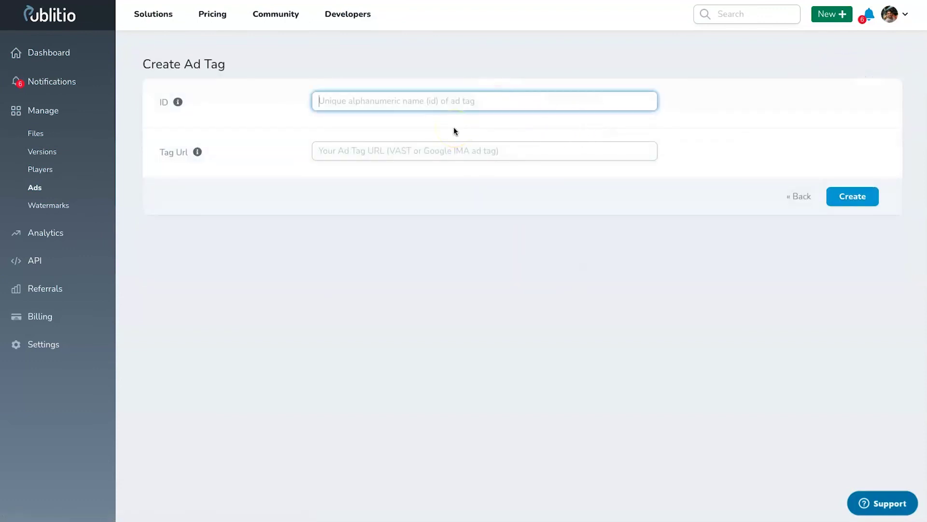
type("LMR")
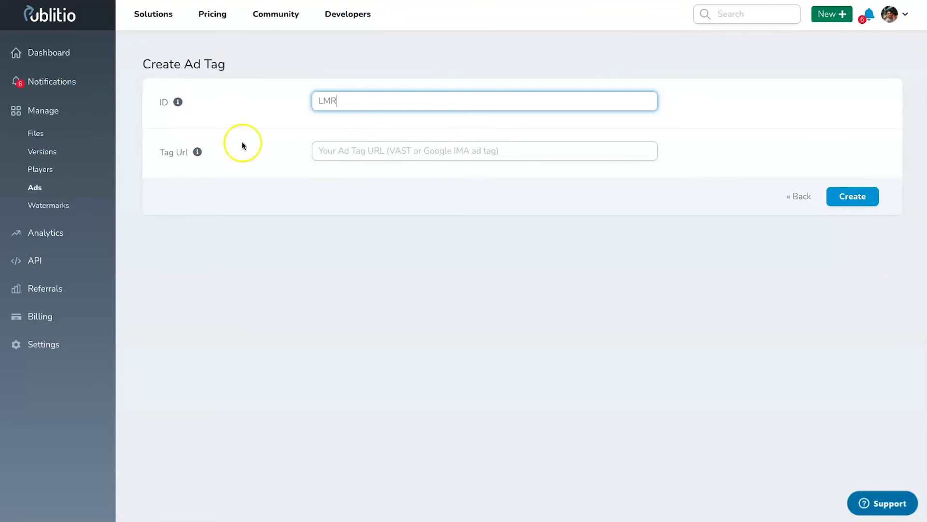
left_click(372, 148)
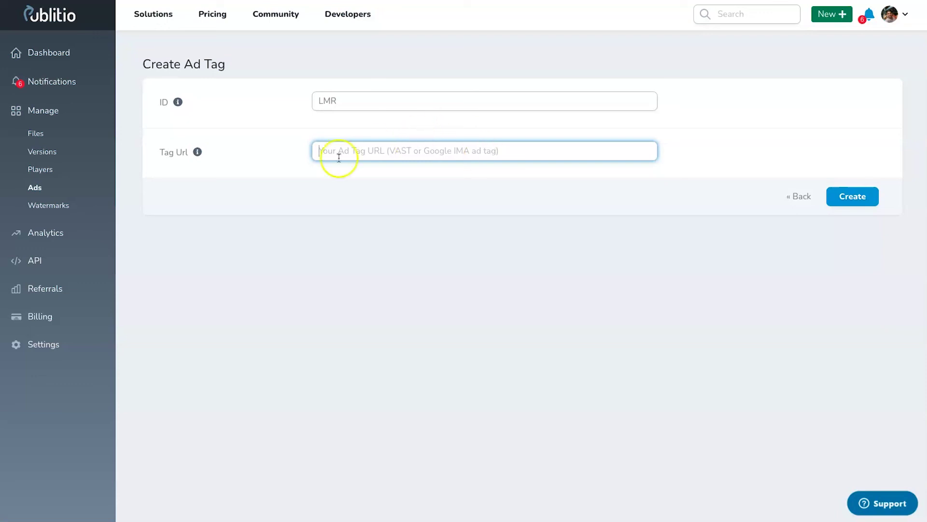
left_click(50, 205)
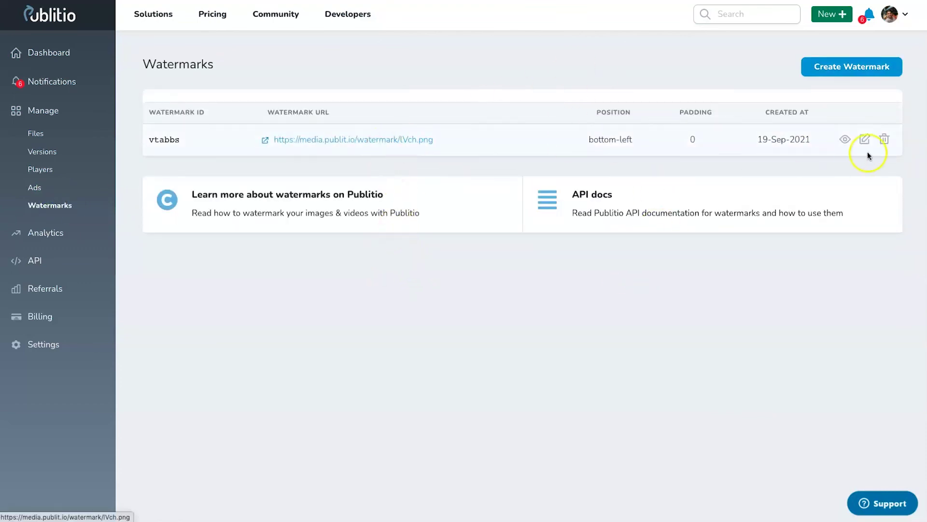
Bring up a new watermark form, leaving the ID blank and padding at 0
left_click(886, 68)
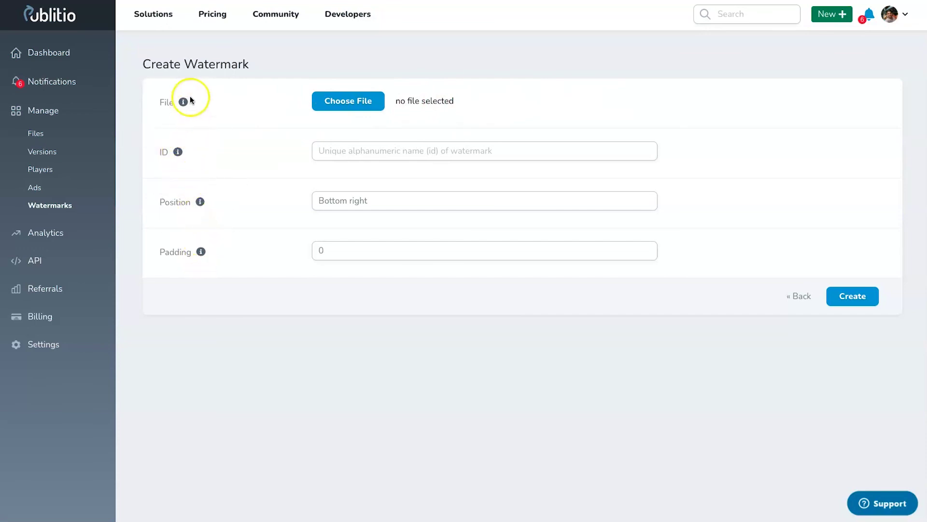
left_click(381, 151)
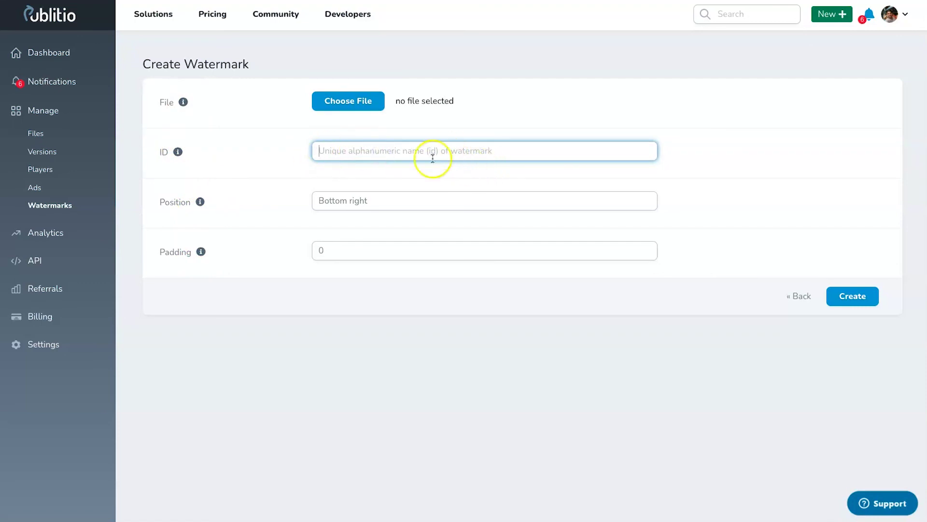
left_click(319, 252)
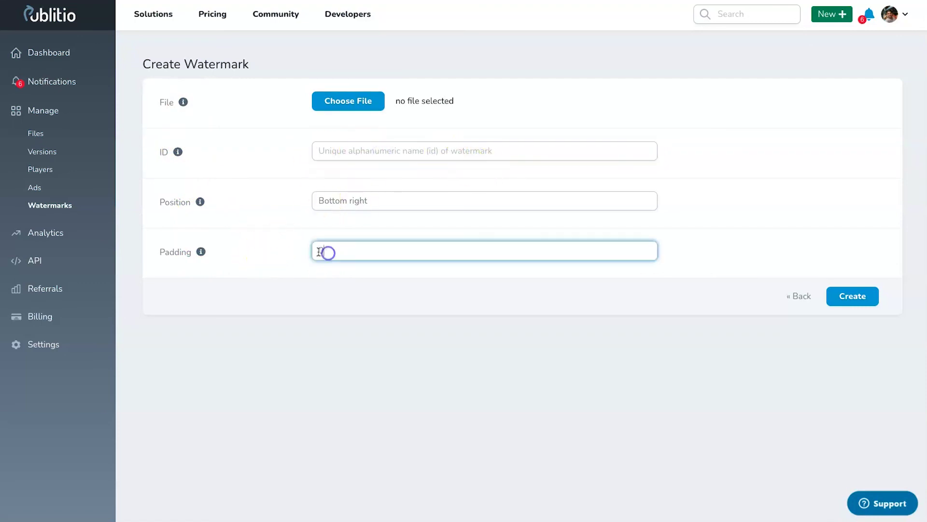
left_click(553, 309)
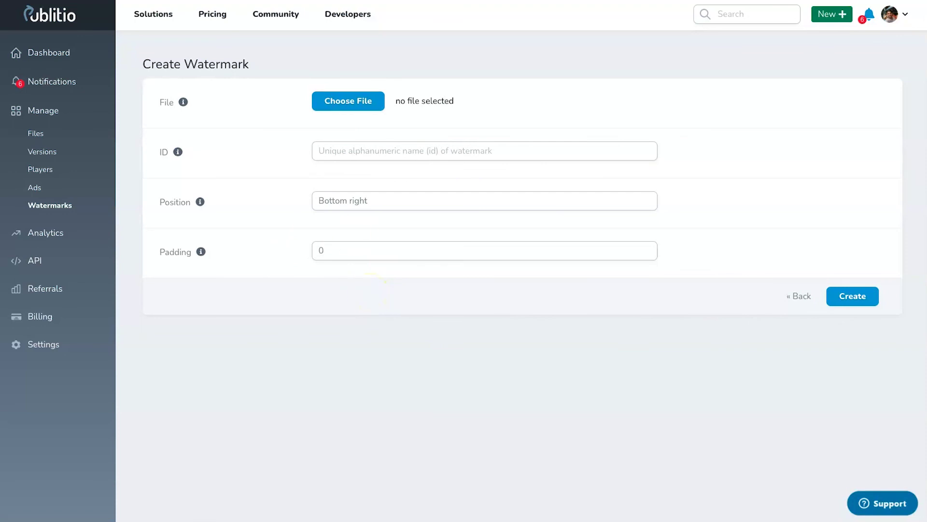
Go to the Publitio Community page through the top bar's Community menu
left_click(277, 11)
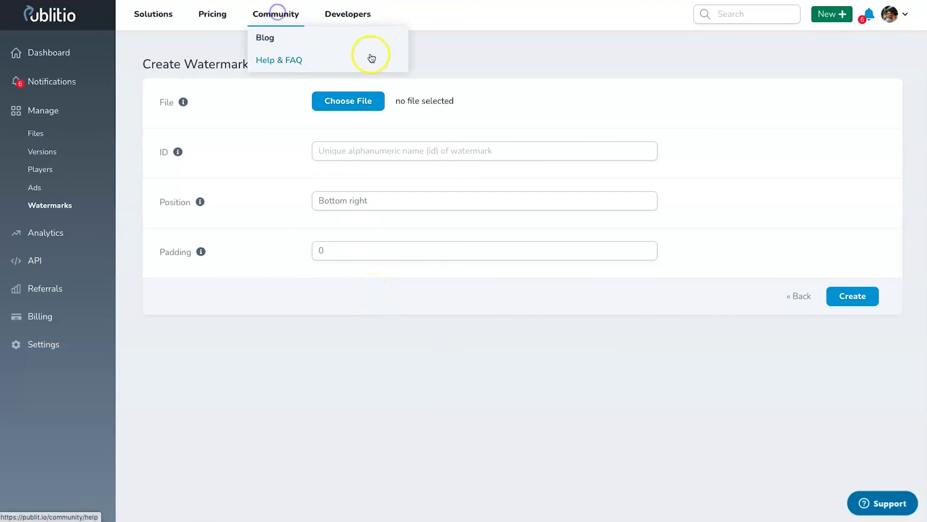
left_click(371, 58)
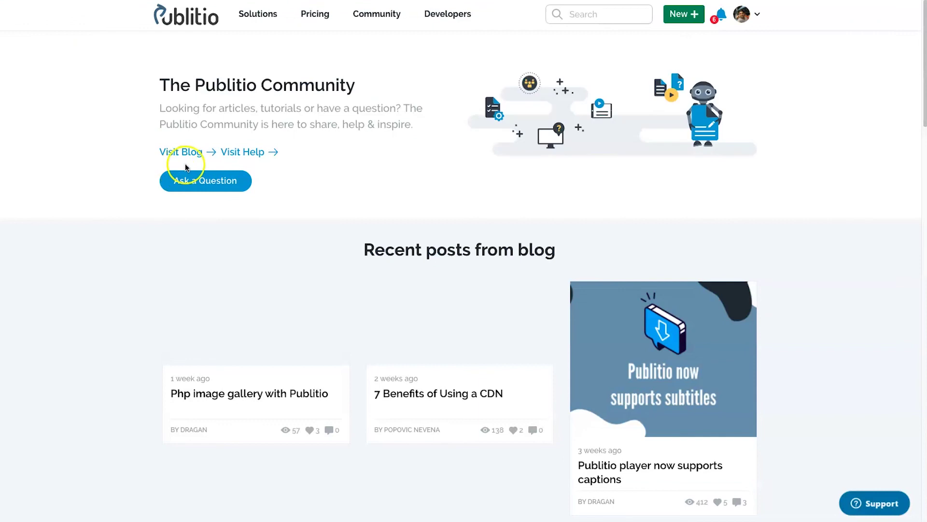